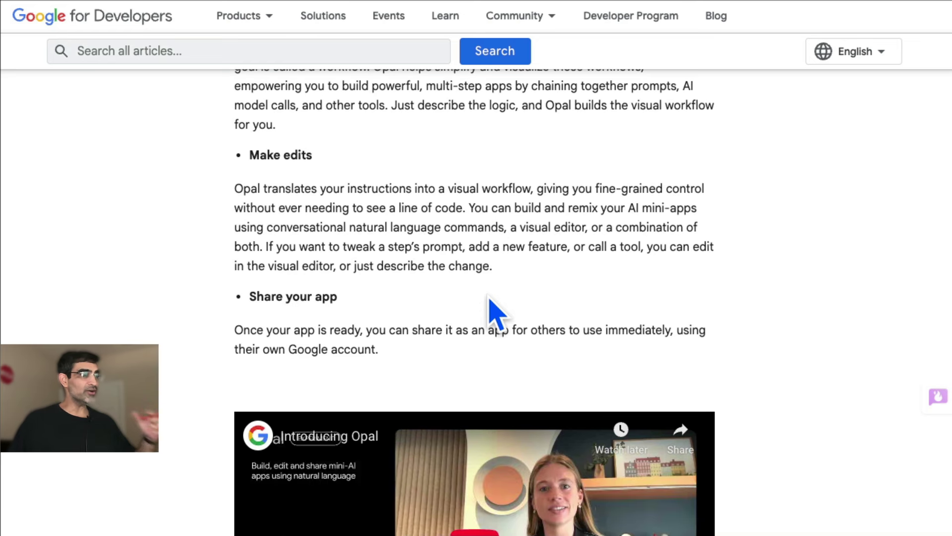
- Read through the rest of the Opal announcement article and open Opal from its closing link
scroll(493, 310, "down", 2)
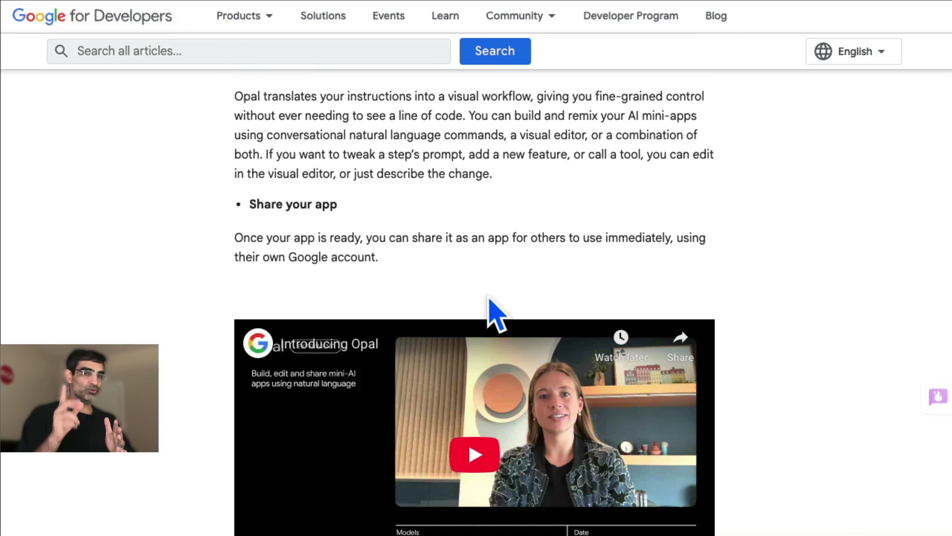
scroll(491, 307, "down", 12)
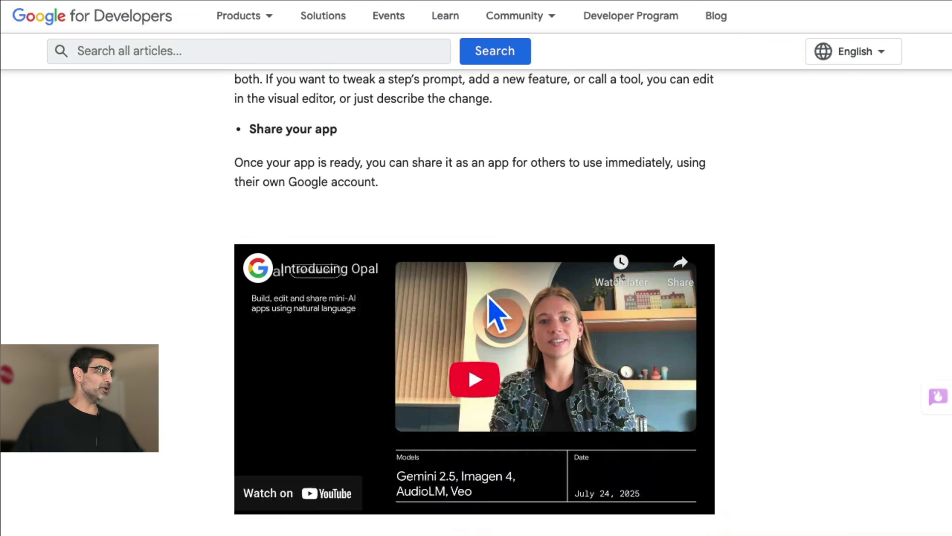
scroll(689, 342, "down", 7)
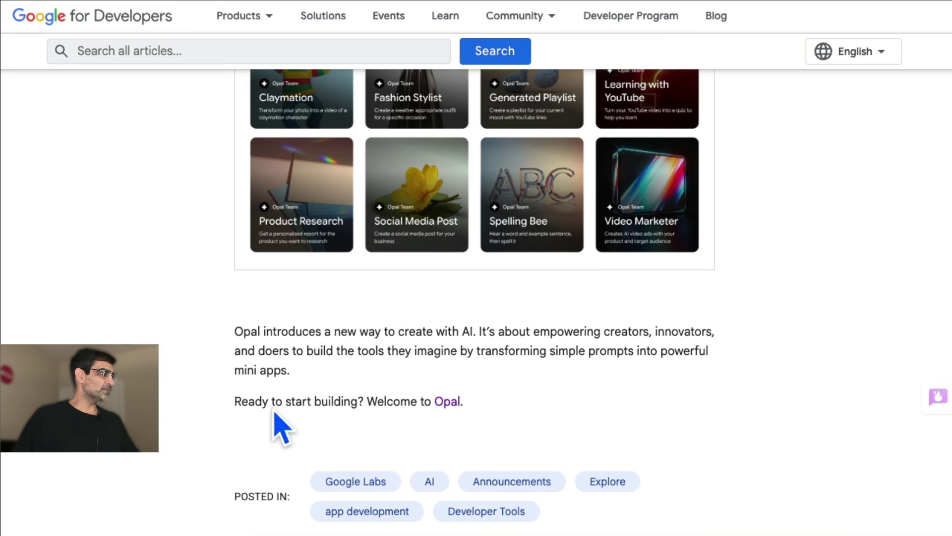
left_click(449, 401)
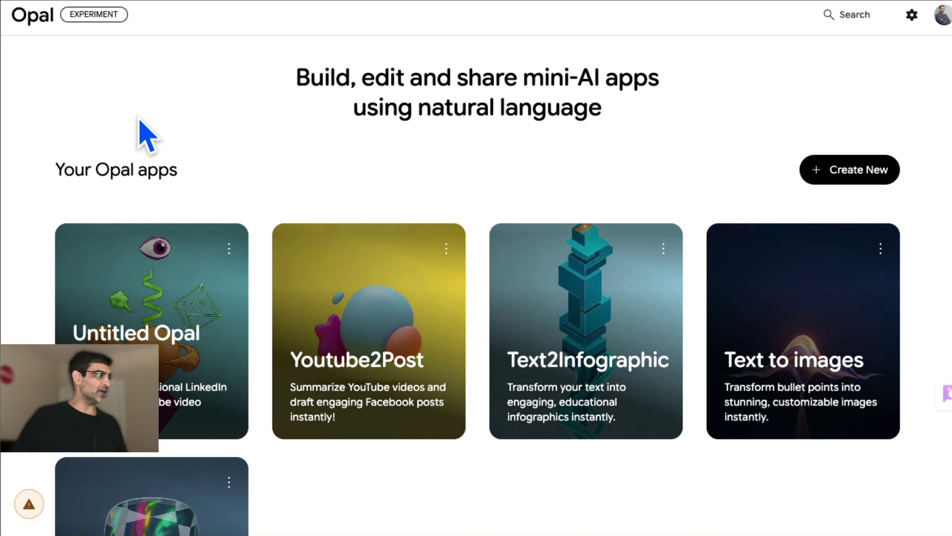
- Browse the existing Opal apps and the templates offered in the Gallery
scroll(311, 170, "down", 8)
scroll(298, 149, "up", 8)
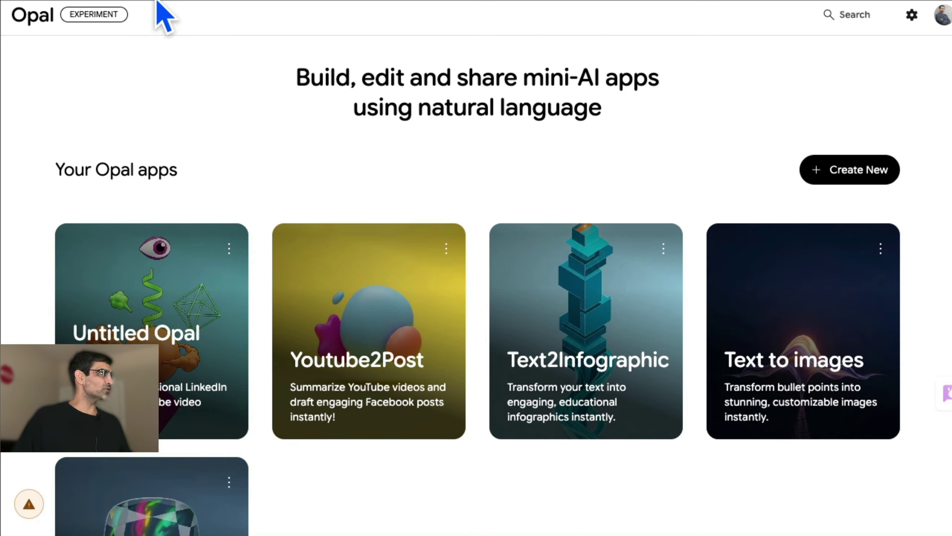
scroll(404, 202, "down", 8)
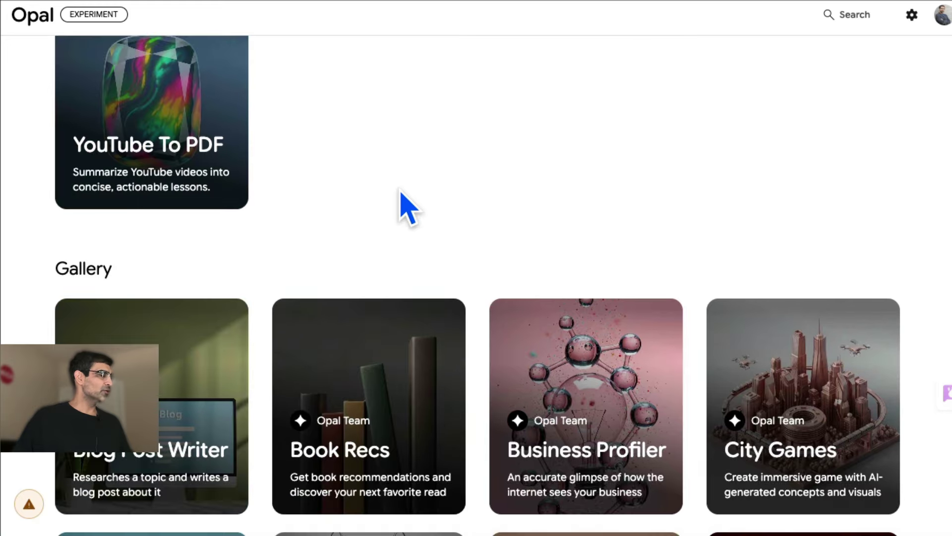
scroll(402, 194, "up", 8)
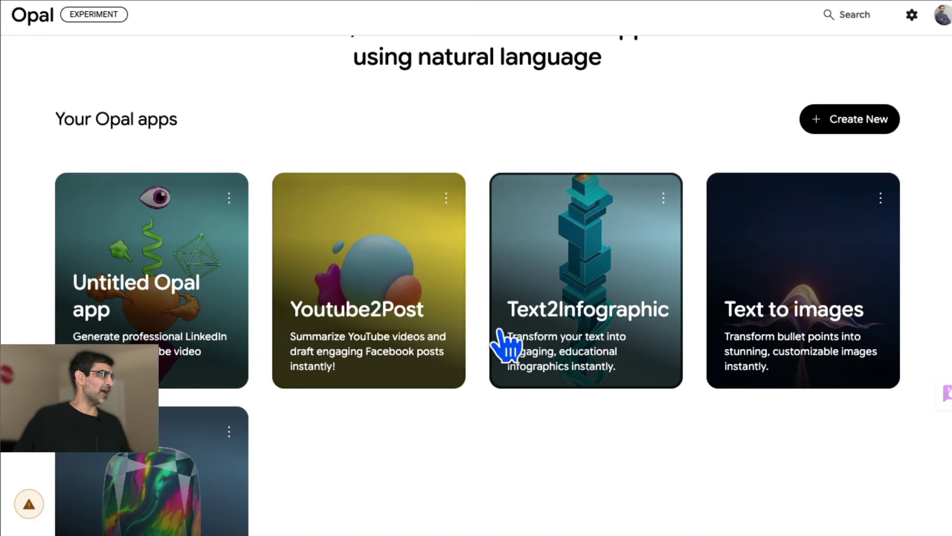
scroll(536, 332, "down", 12)
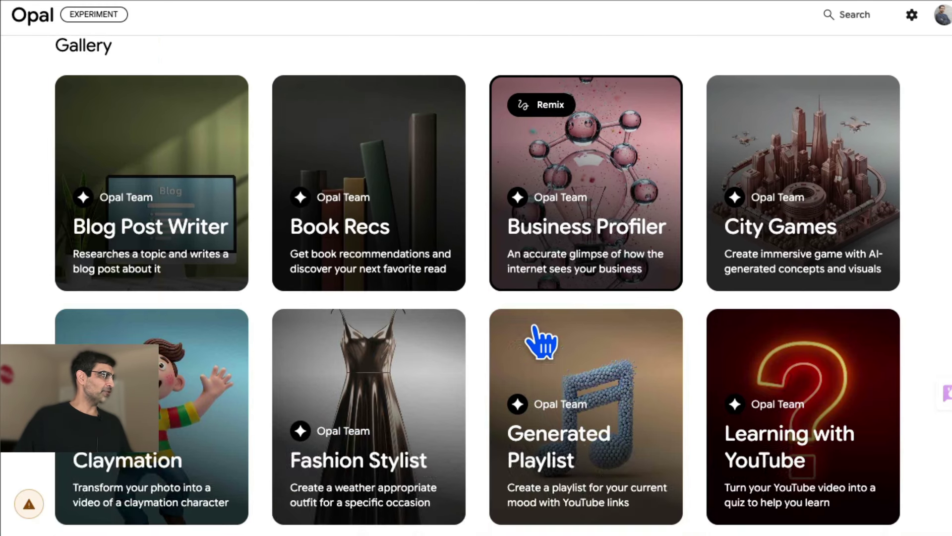
scroll(765, 305, "down", 5)
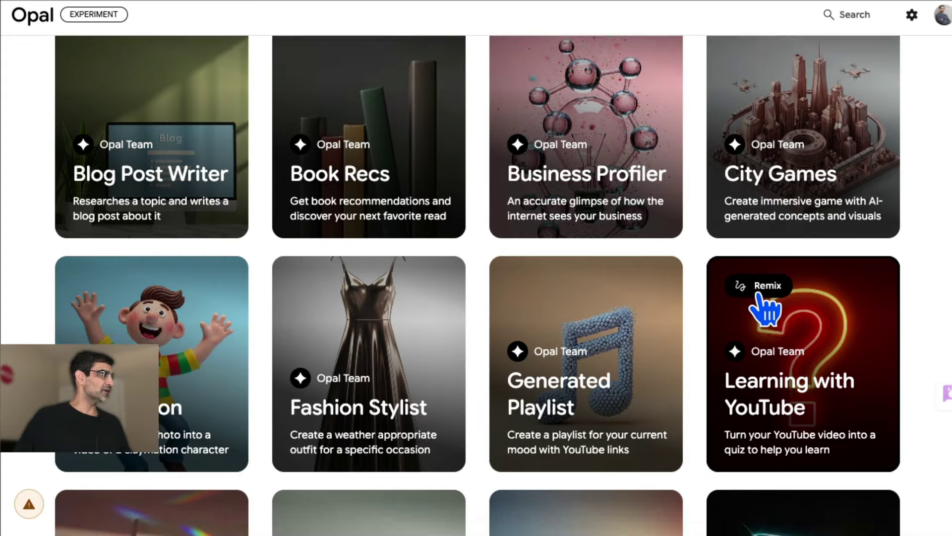
scroll(755, 297, "up", 6)
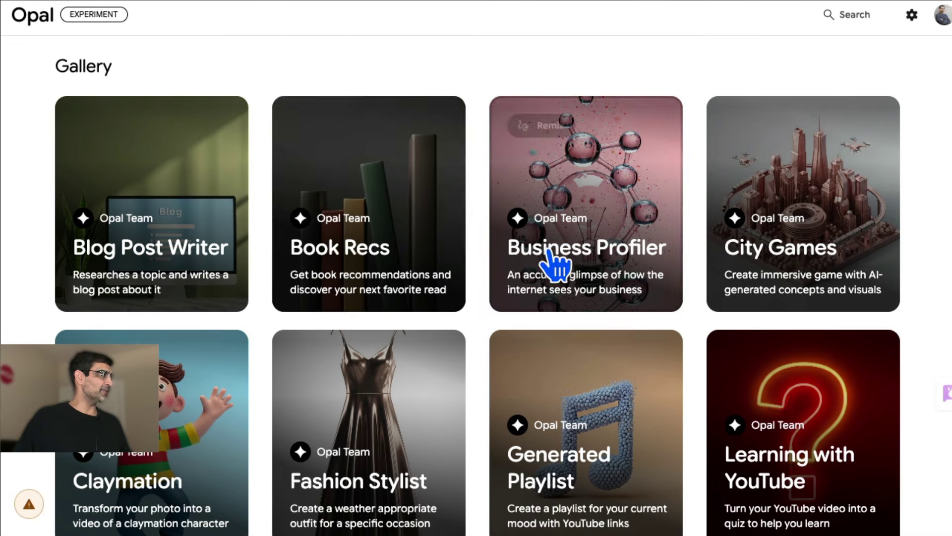
scroll(471, 302, "down", 6)
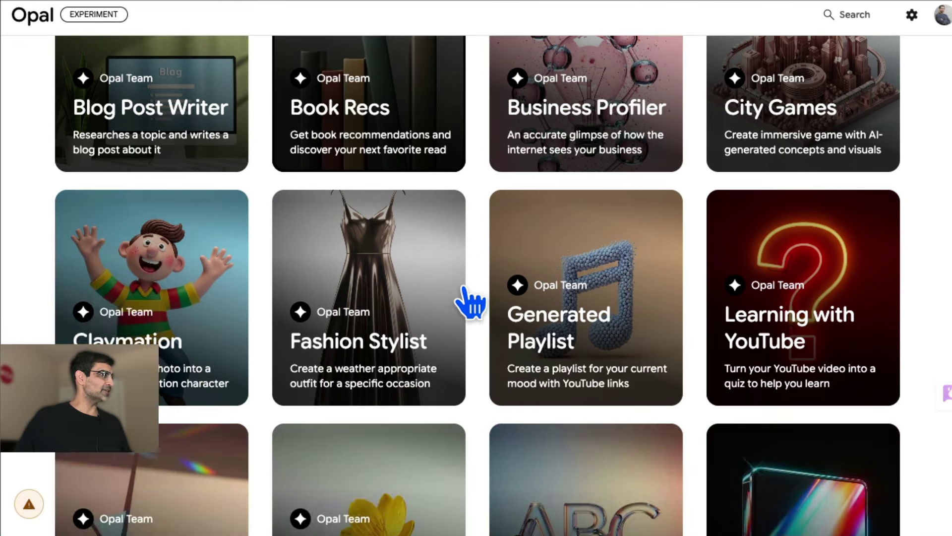
scroll(570, 304, "up", 6)
scroll(647, 313, "down", 6)
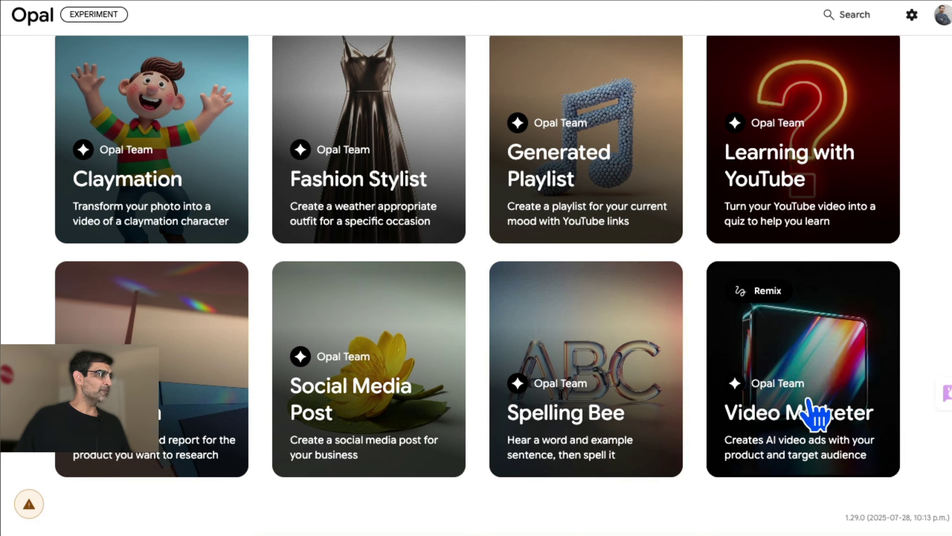
- Open the Social Media Post template from the Gallery and examine its workflow from the business input to the display step
left_click(320, 399)
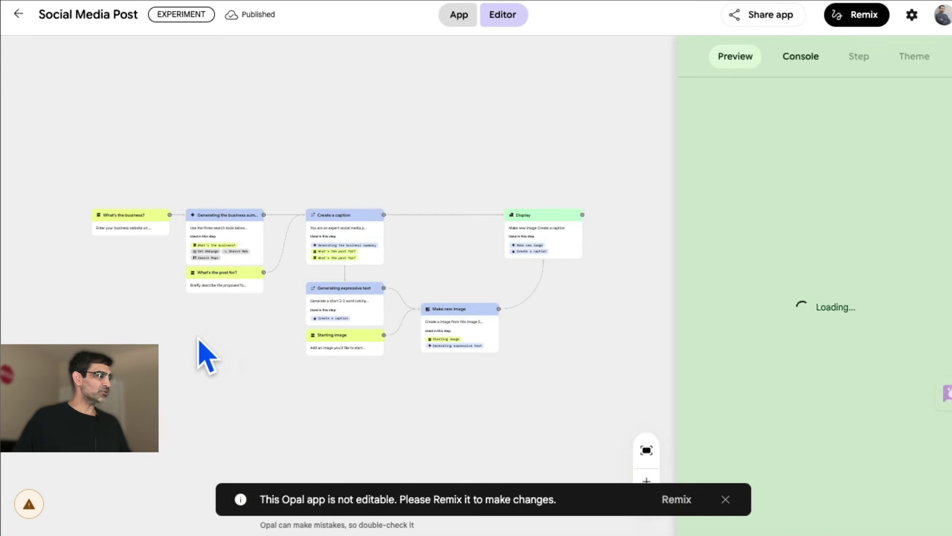
left_click(647, 481)
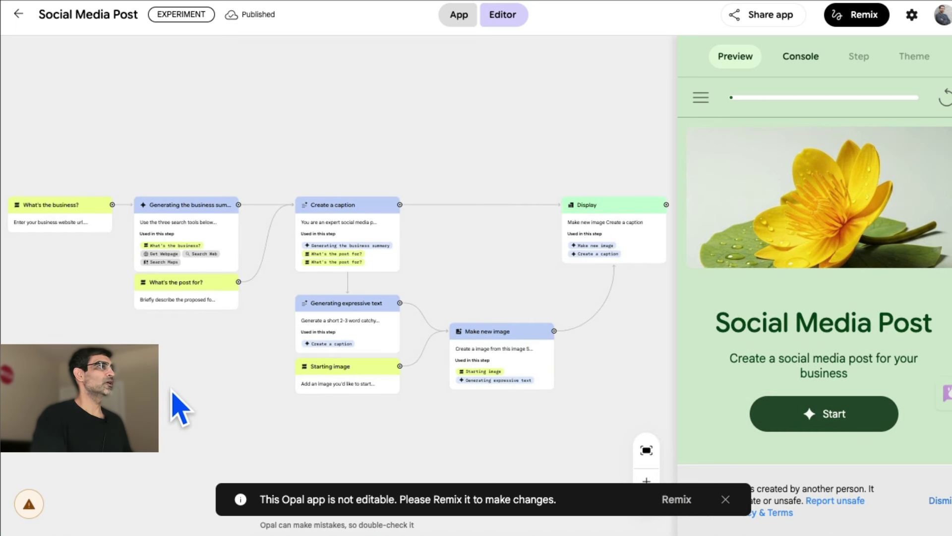
scroll(179, 406, "right", 5)
scroll(179, 406, "left", 7)
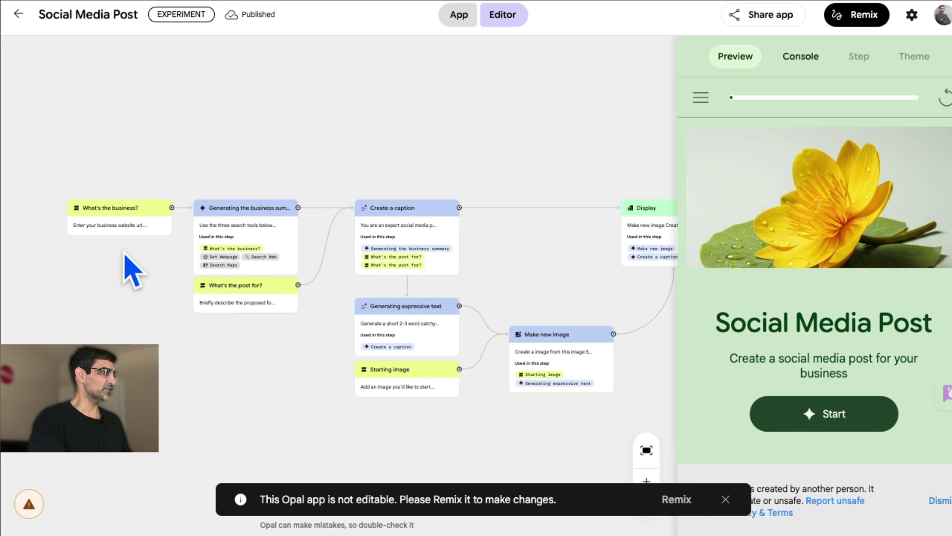
scroll(476, 327, "right", 8)
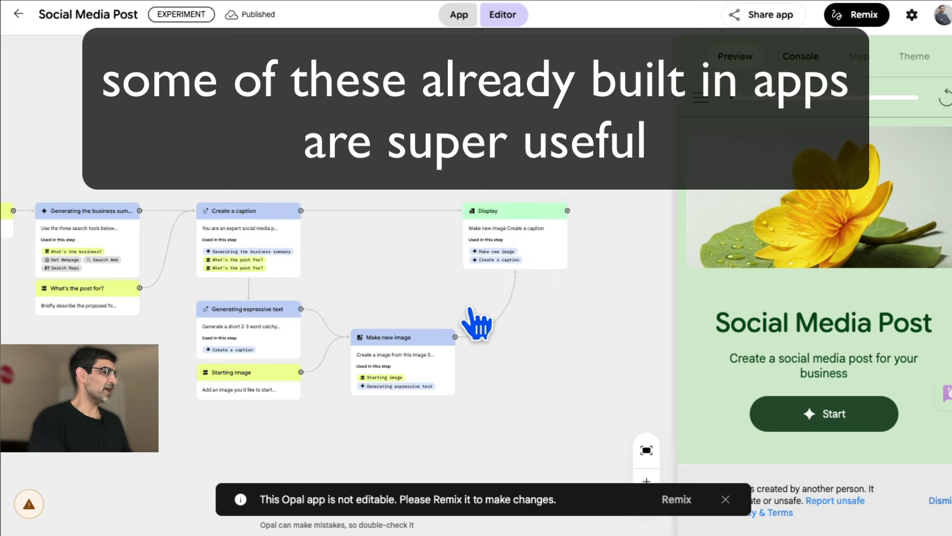
scroll(473, 325, "left", 5)
scroll(473, 325, "left", 2)
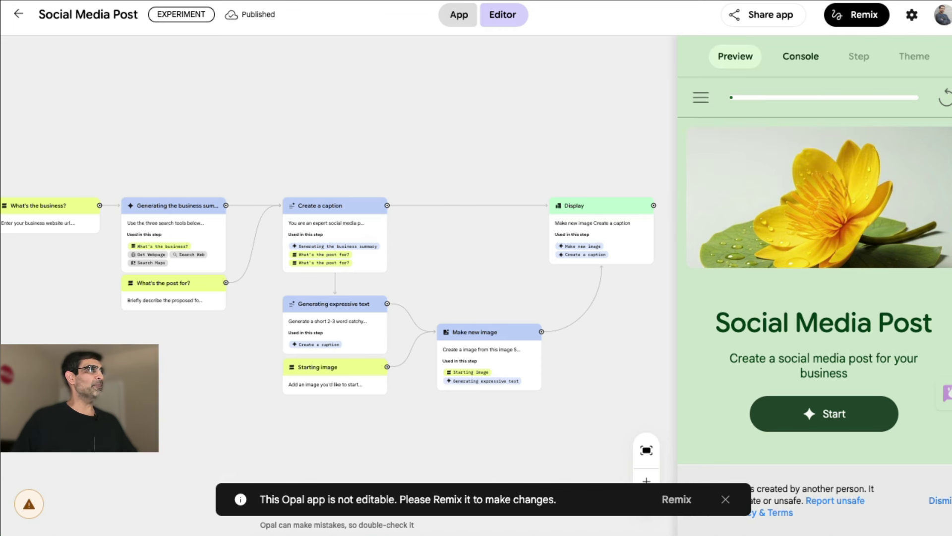
- Return to the Opal home page and create a new app
left_click(18, 13)
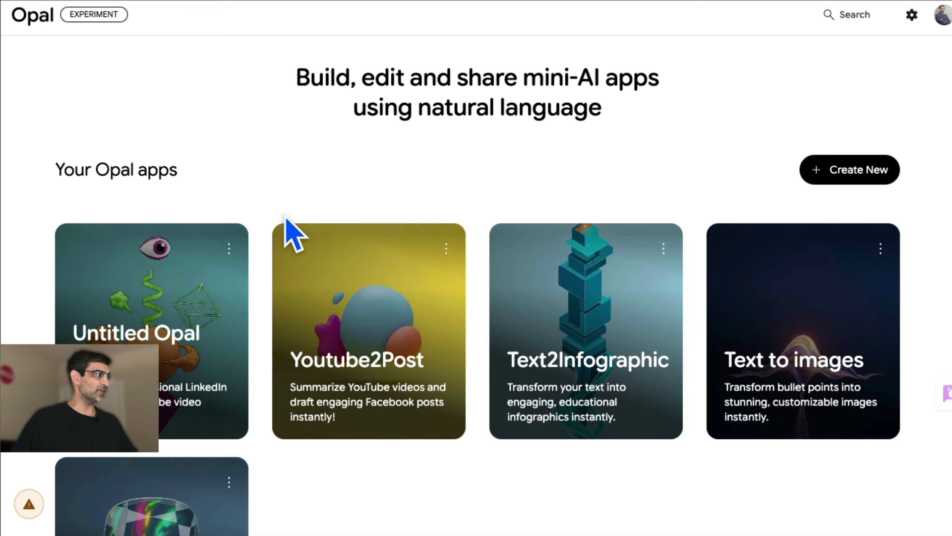
scroll(493, 319, "down", 9)
scroll(269, 347, "up", 7)
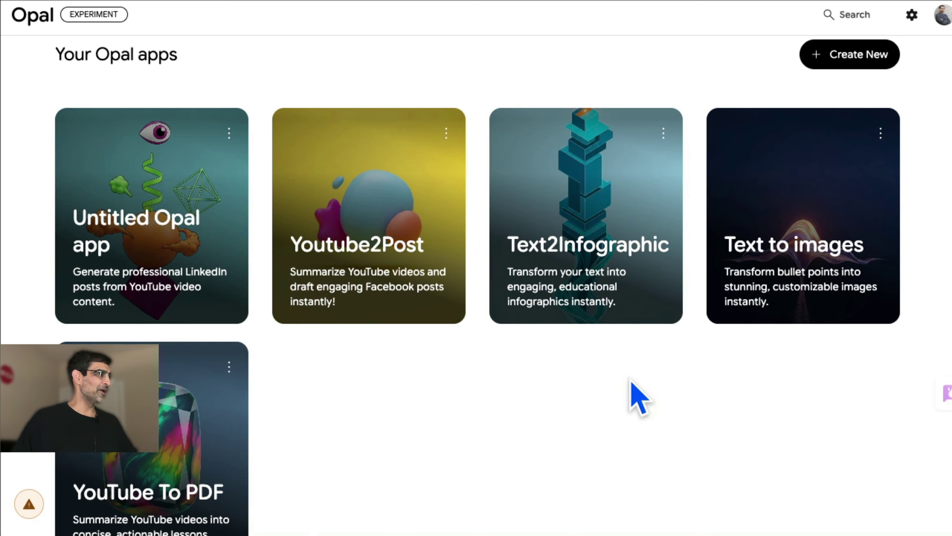
scroll(632, 381, "down", 2)
scroll(631, 382, "up", 5)
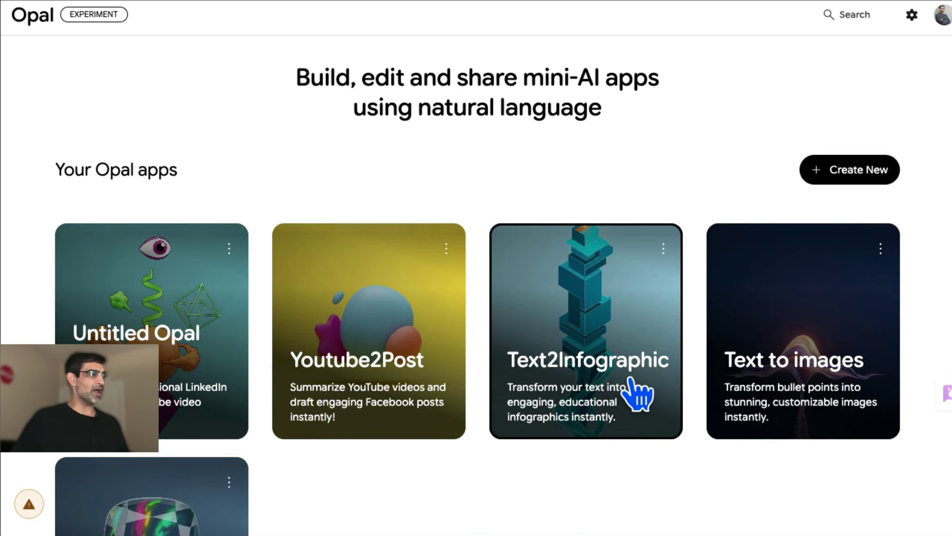
left_click(863, 179)
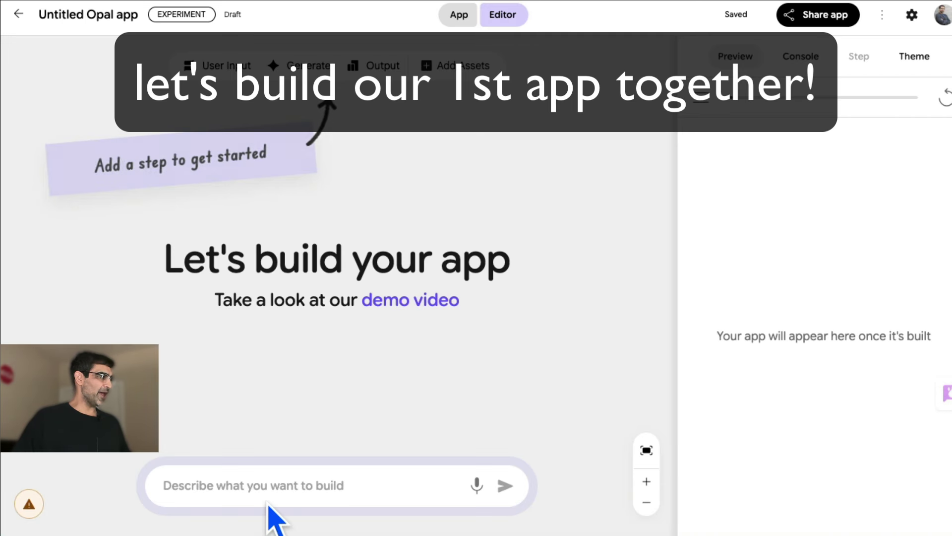
- Generate the workflow from the description "build an app that will convert a blog URL into a facebook post"
left_click(261, 486)
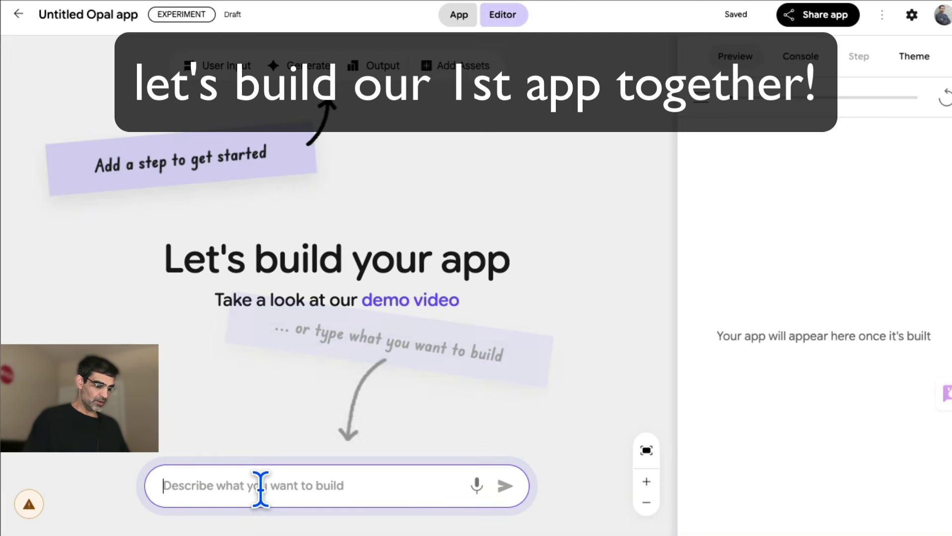
type("build an ap")
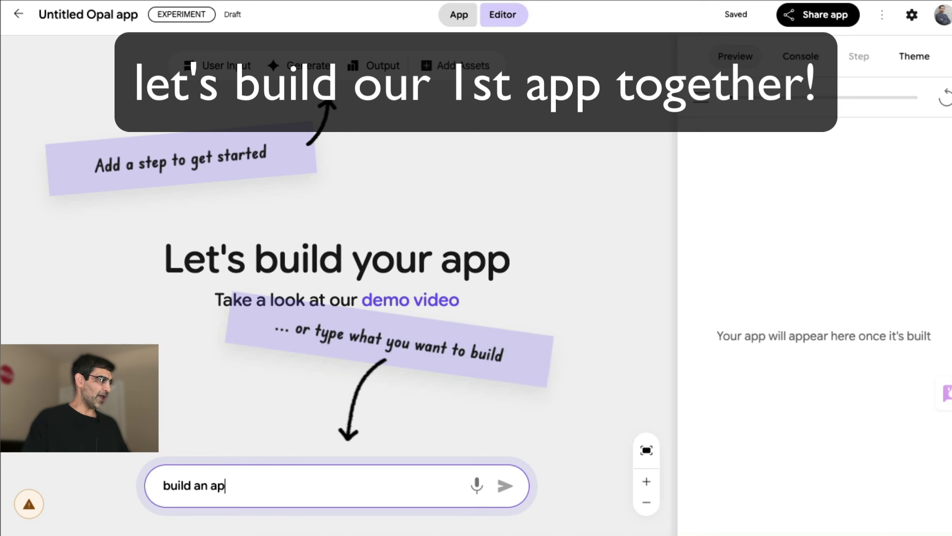
type("p that wi")
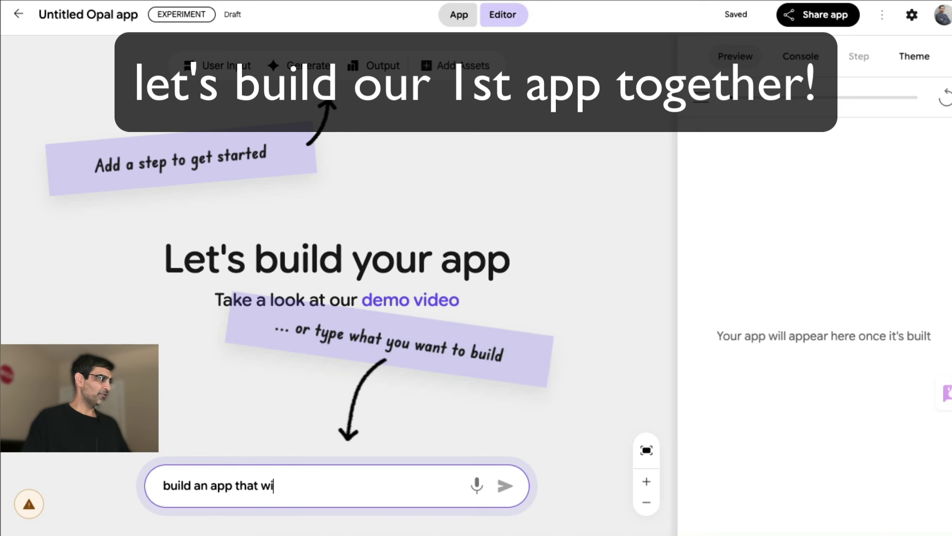
type("ll convert a blog URL into a")
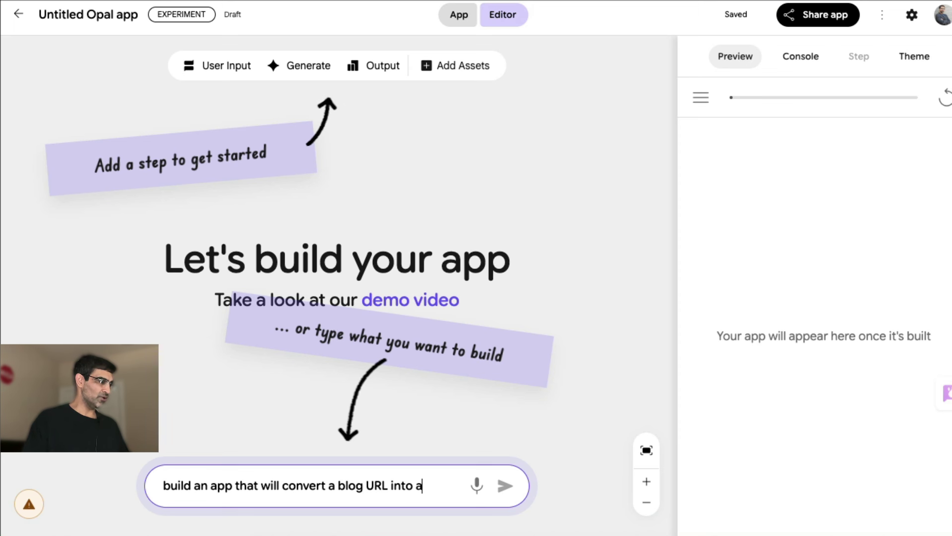
type(" facebook pos")
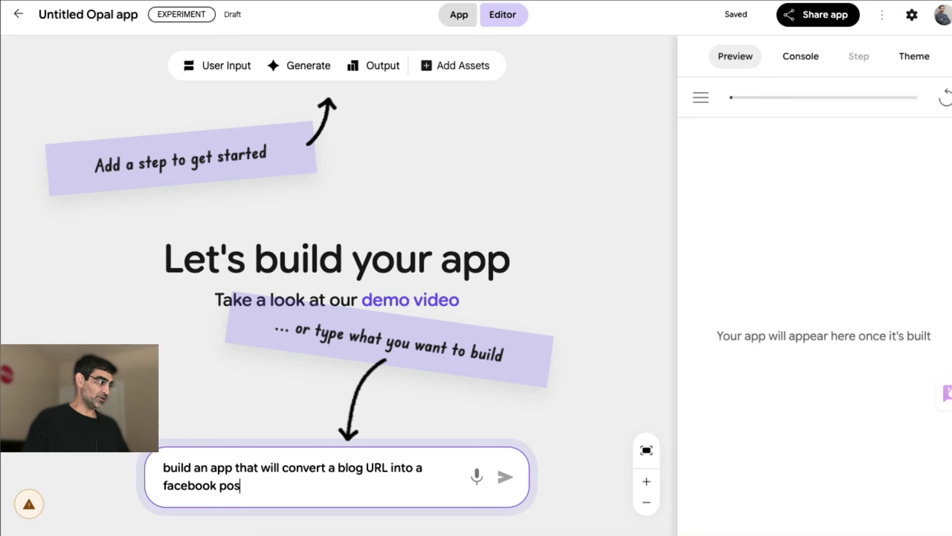
type("t")
key("Return")
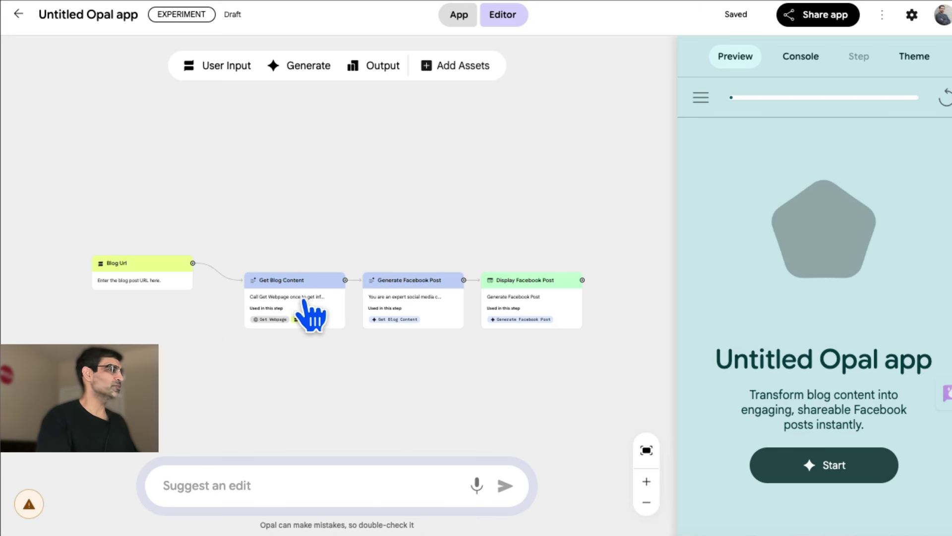
- Examine the generated workflow from the Blog Url input through Get Blog Content and Generate Facebook Post to Display Facebook Post
scroll(193, 312, "up", 3)
scroll(201, 325, "up", 2)
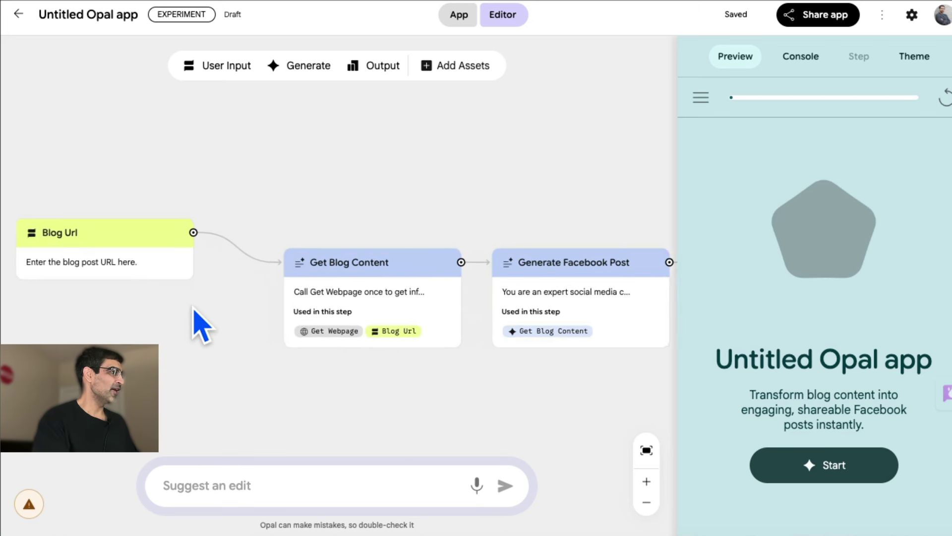
scroll(201, 325, "right", 1)
scroll(201, 325, "left", 4)
scroll(201, 325, "left", 1)
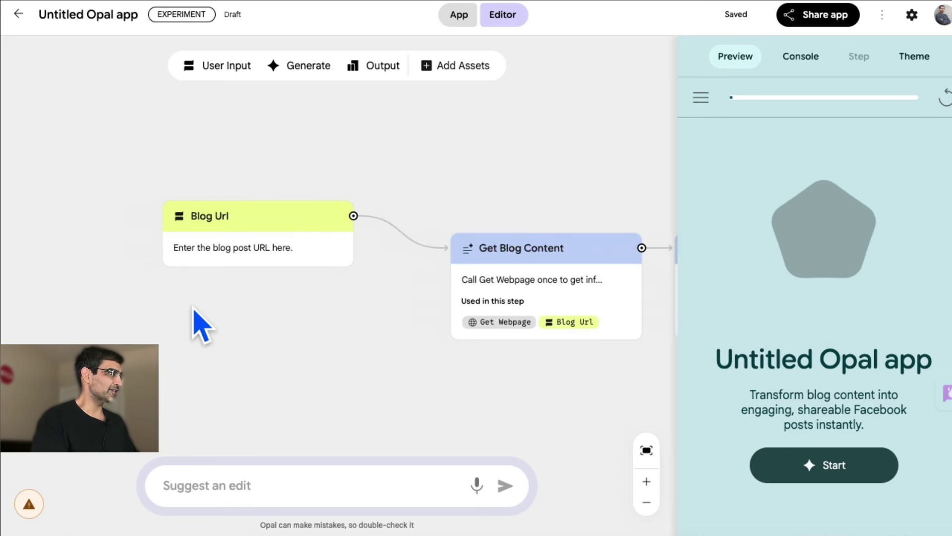
scroll(200, 324, "right", 1)
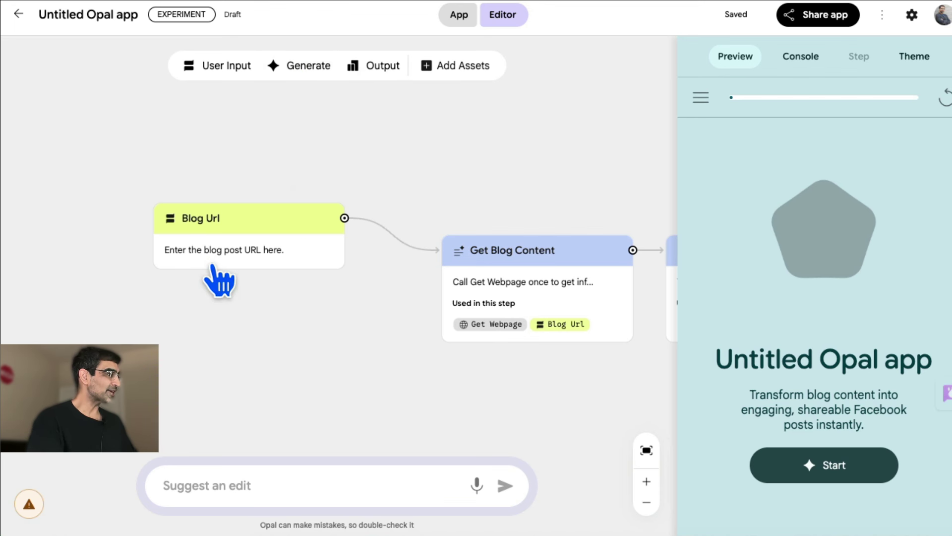
scroll(212, 266, "right", 6)
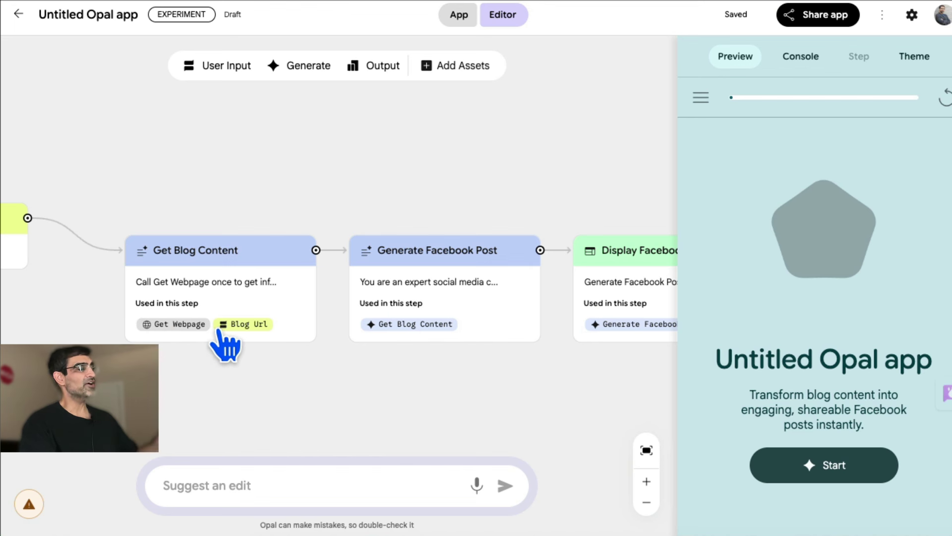
scroll(226, 347, "right", 1)
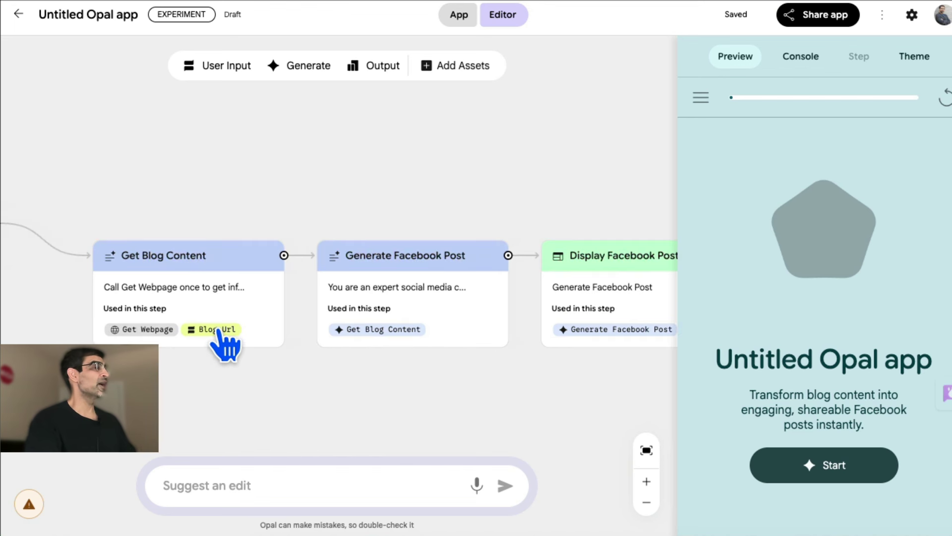
scroll(221, 335, "right", 6)
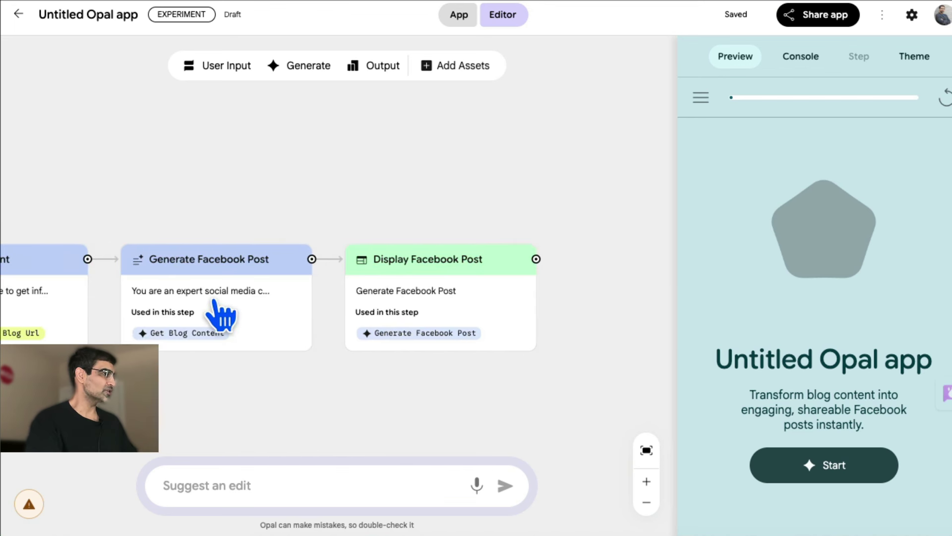
scroll(297, 305, "right", 1)
scroll(375, 312, "right", 1)
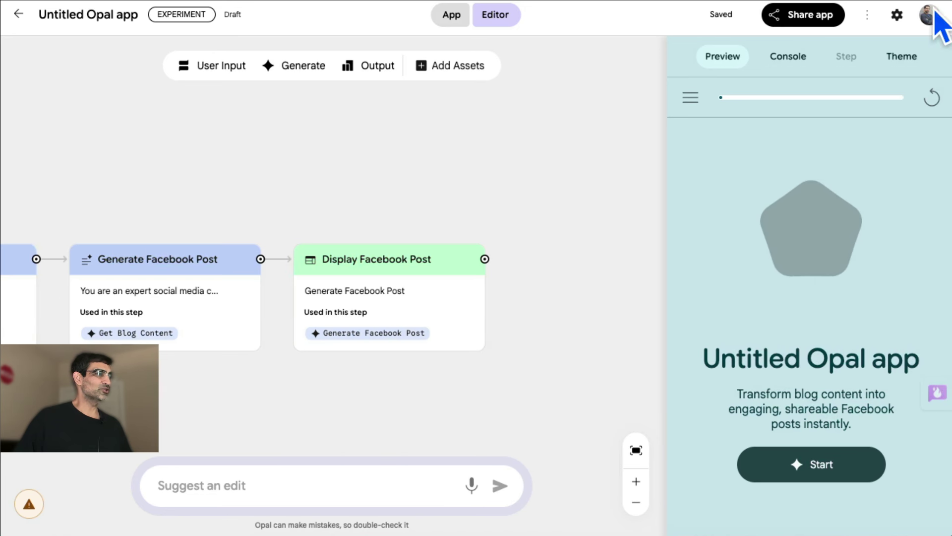
- Rename the untitled app as blog2FBpost
triple_click(75, 15)
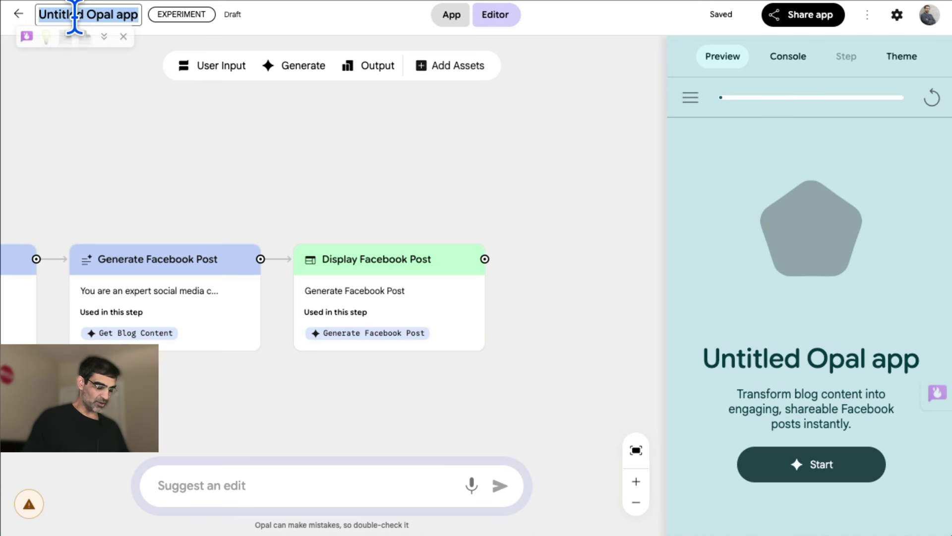
type("blog to")
key("BackSpace")
key("BackSpace")
key("BackSpace")
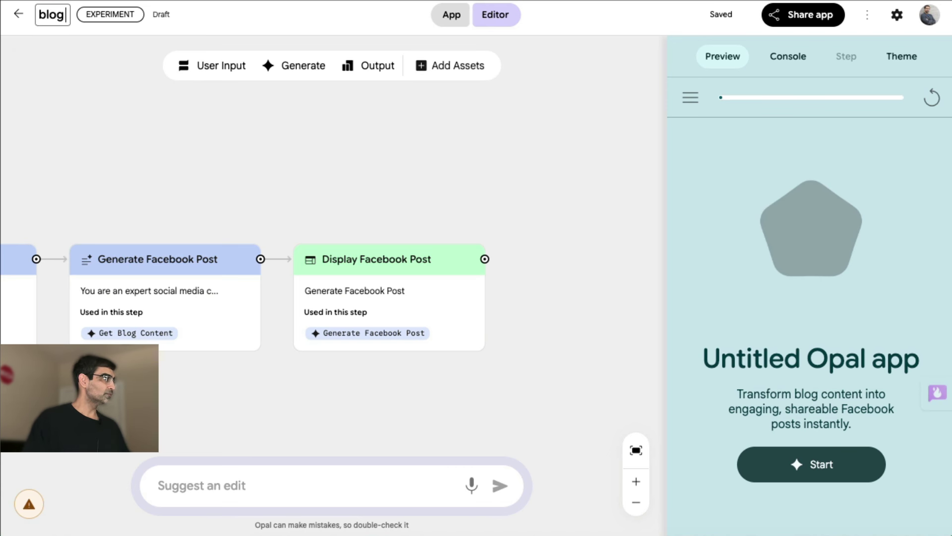
type("2FB")
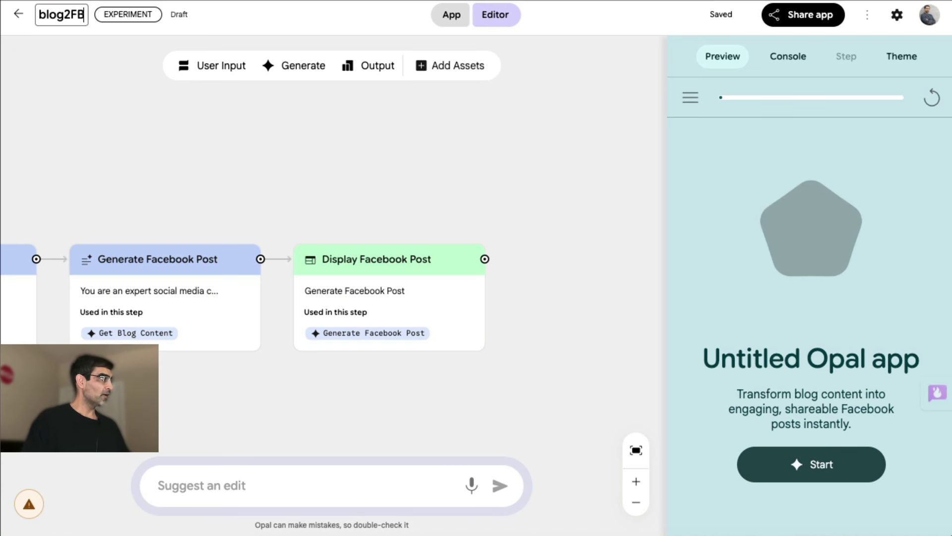
type("post")
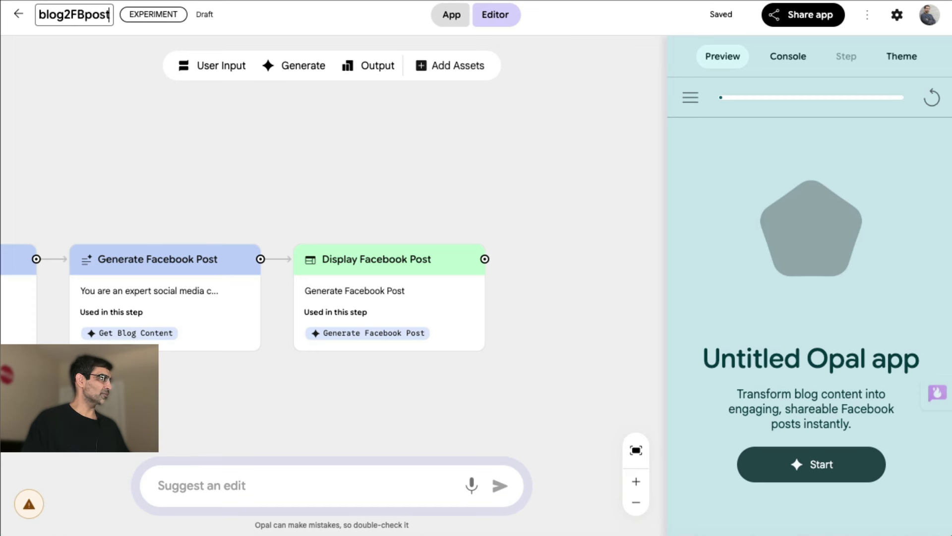
key("Return")
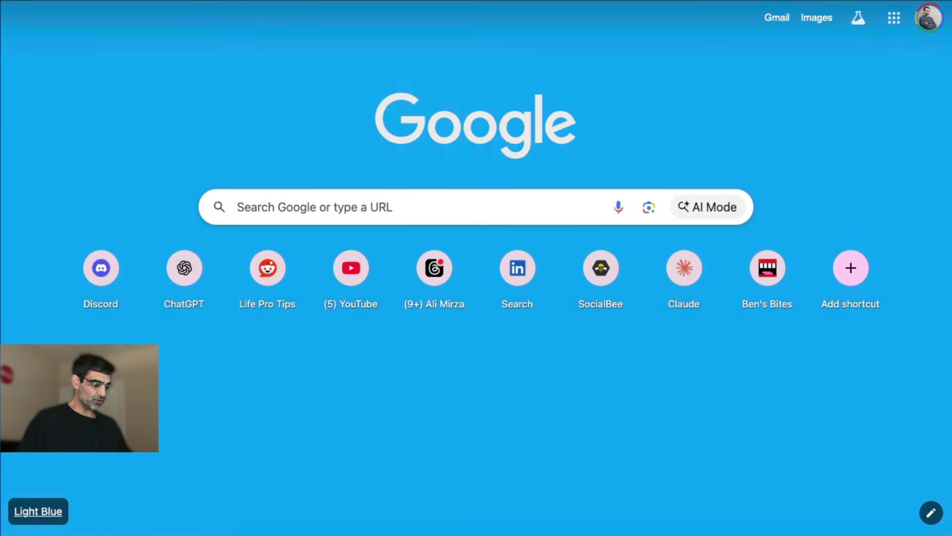
- Go to the RA-Lock website and open the article "Top 5 High Security Locks for Healthcare Facilities" from its Content Library
type("ra")
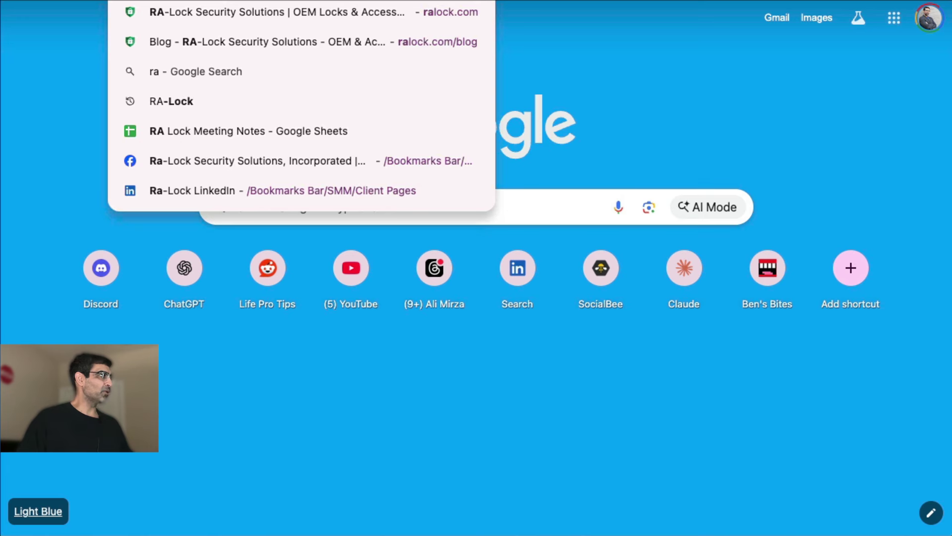
key("Return")
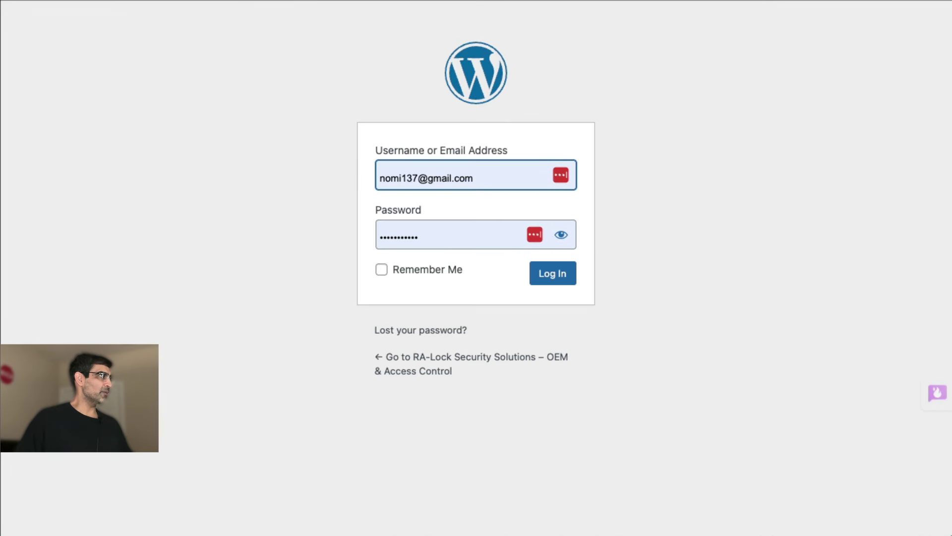
key("BackSpace")
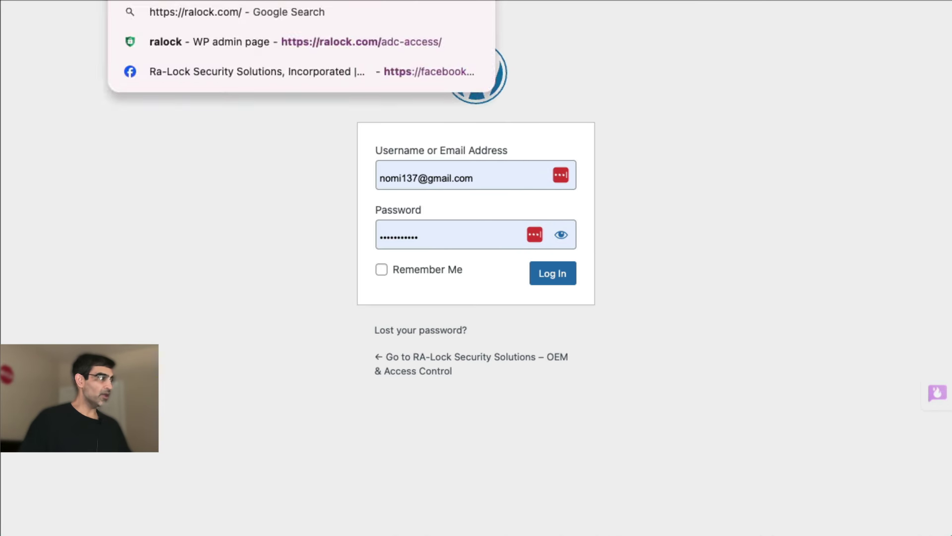
key("Return")
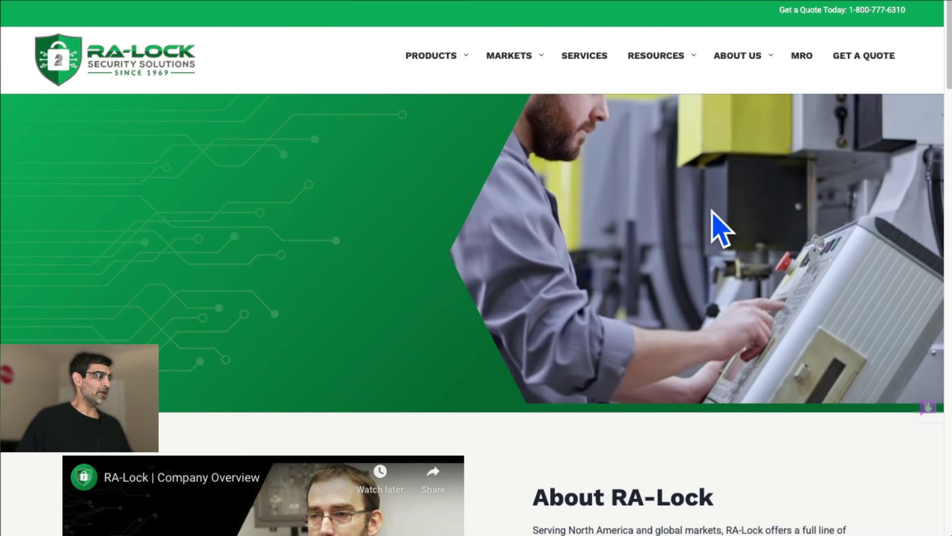
scroll(713, 213, "down", 1)
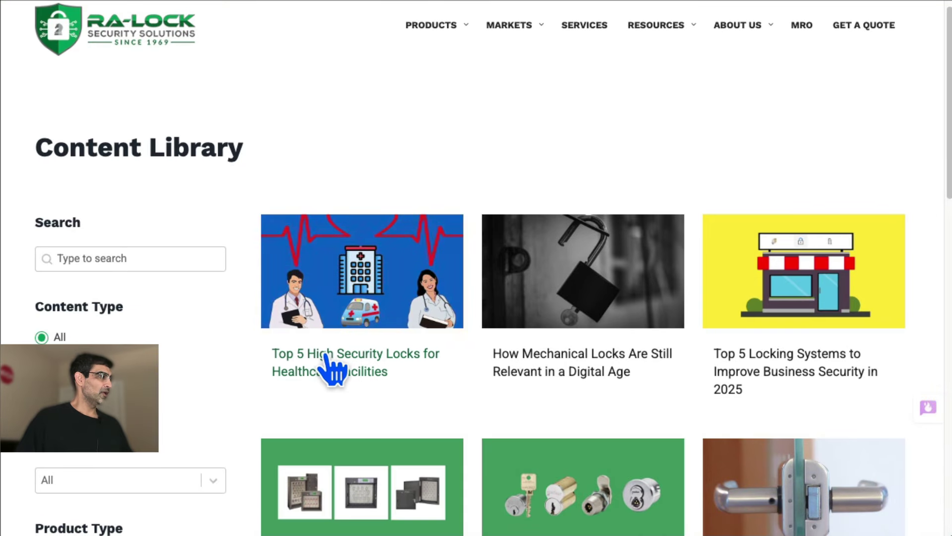
left_click(449, 213)
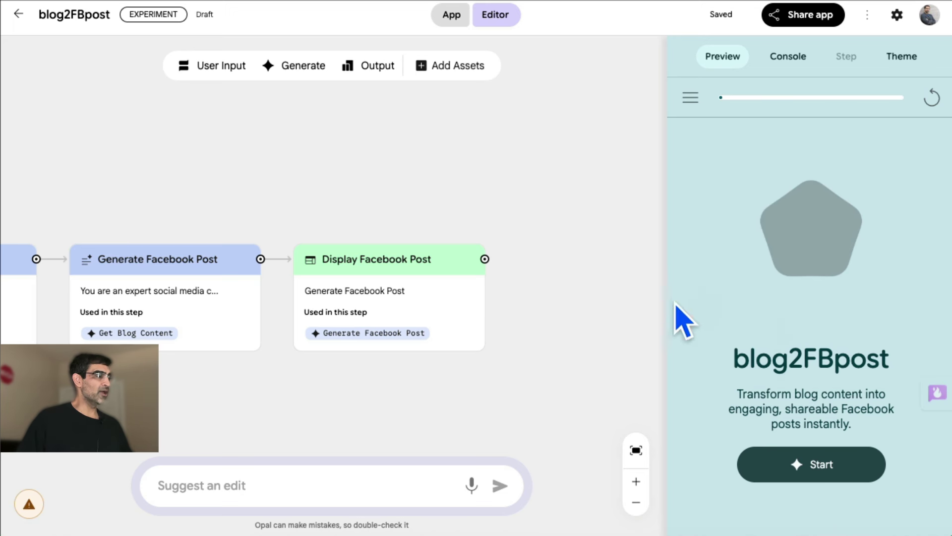
left_click(776, 465)
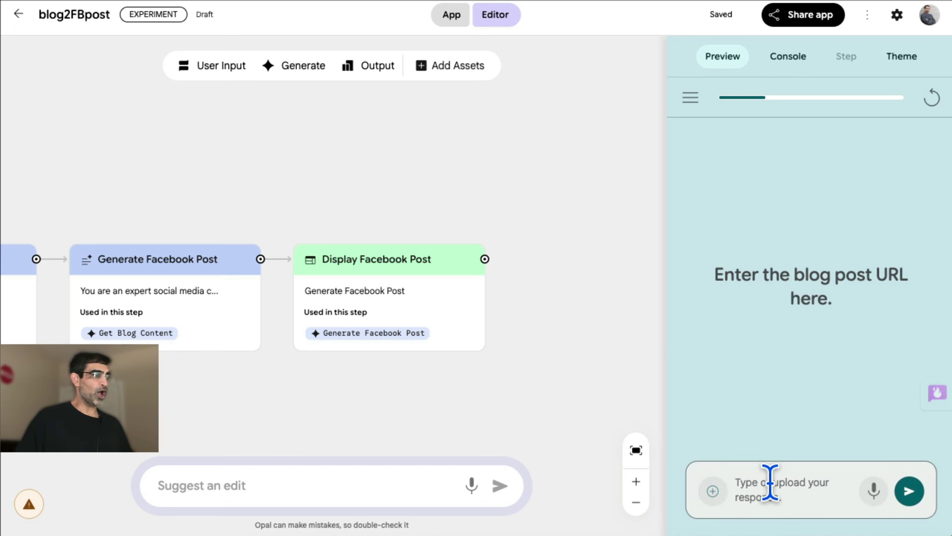
left_click(770, 482)
type("https://www.ralock.com/blog/high-security-locks/")
key("Return")
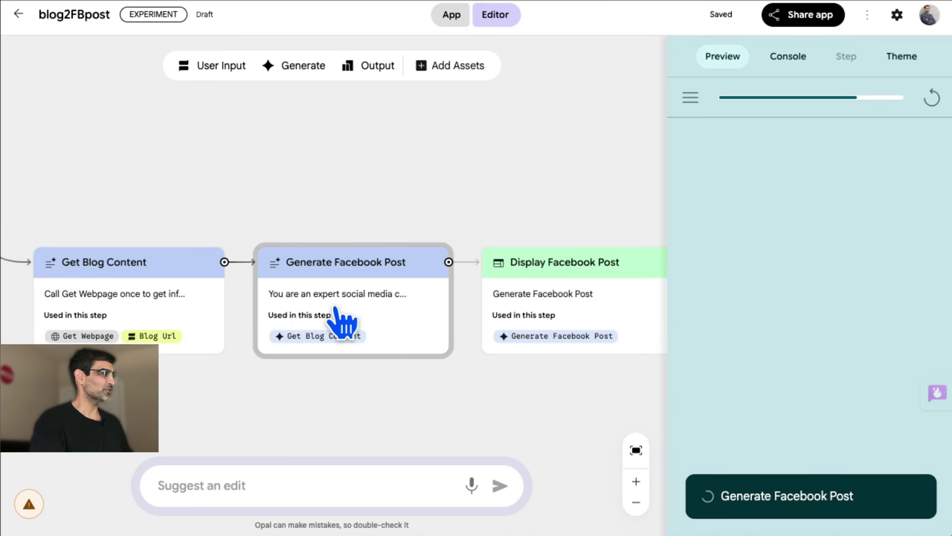
scroll(342, 320, "right", 5)
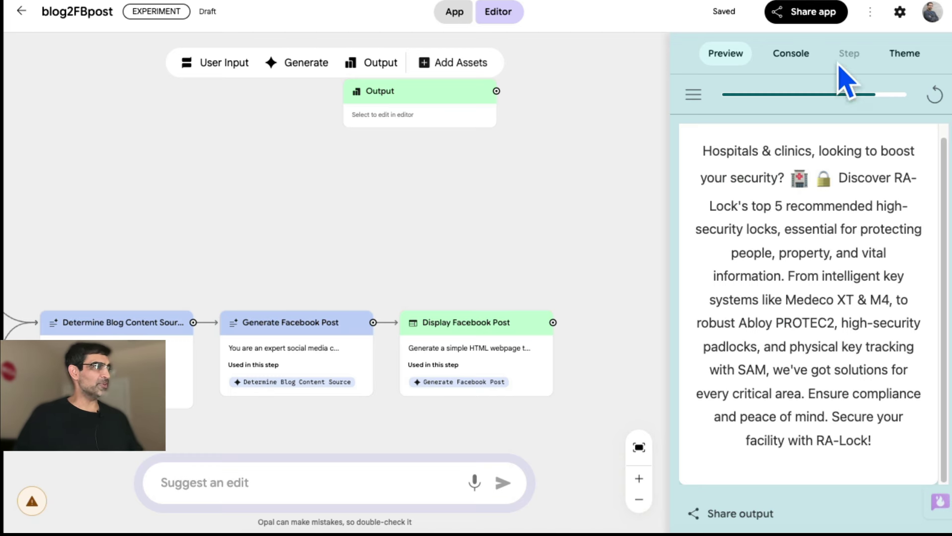
- Examine the run's console output for the Blog Url and Blog Text inputs
left_click(792, 54)
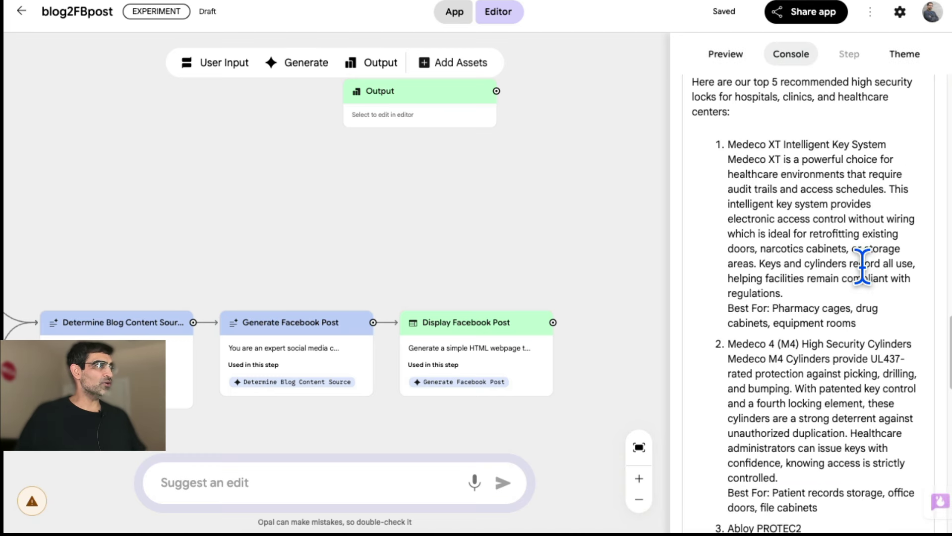
scroll(863, 273, "down", 4)
scroll(804, 202, "up", 8)
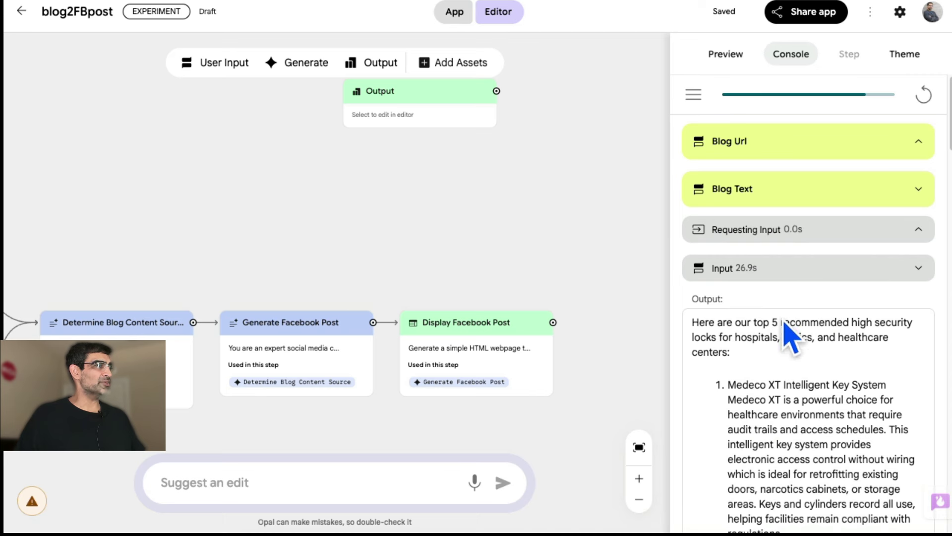
scroll(843, 278, "down", 10)
- Generate a random theme for the blog2FBpost app
left_click(906, 56)
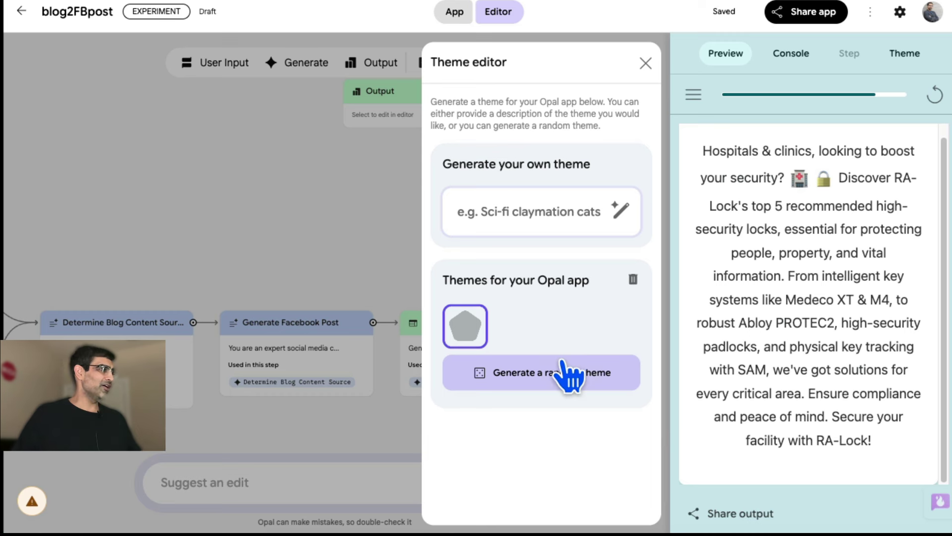
left_click(570, 373)
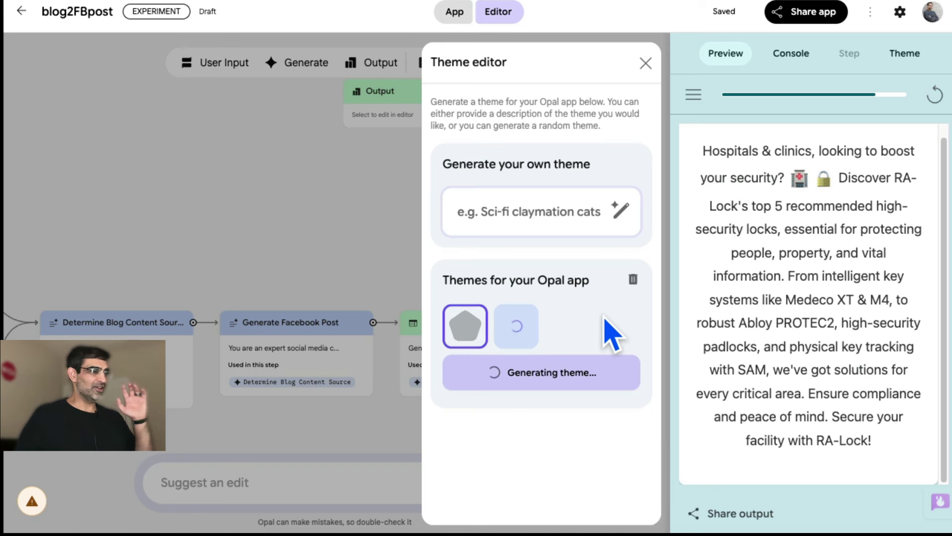
- Review the publishing options for blog2FBpost without publishing it, and return to the Opal home page
left_click(802, 20)
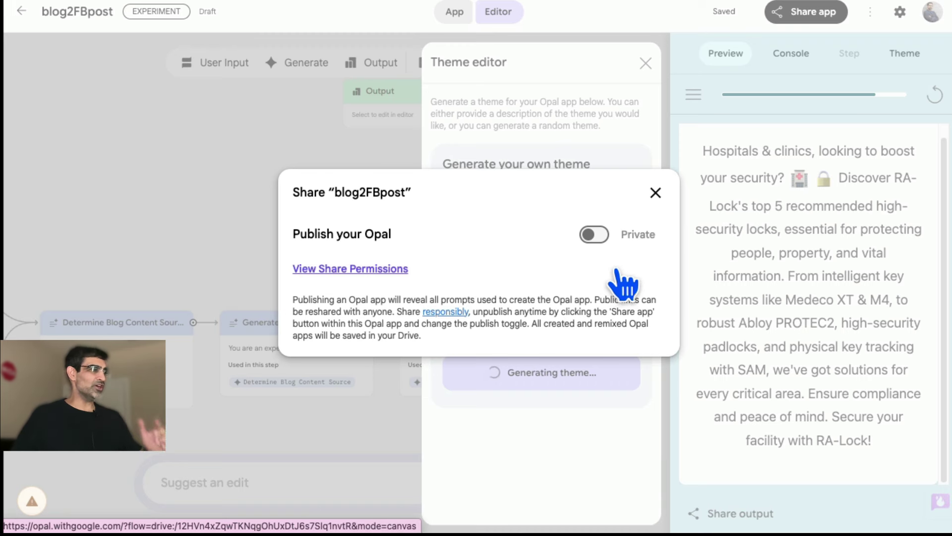
left_click(656, 193)
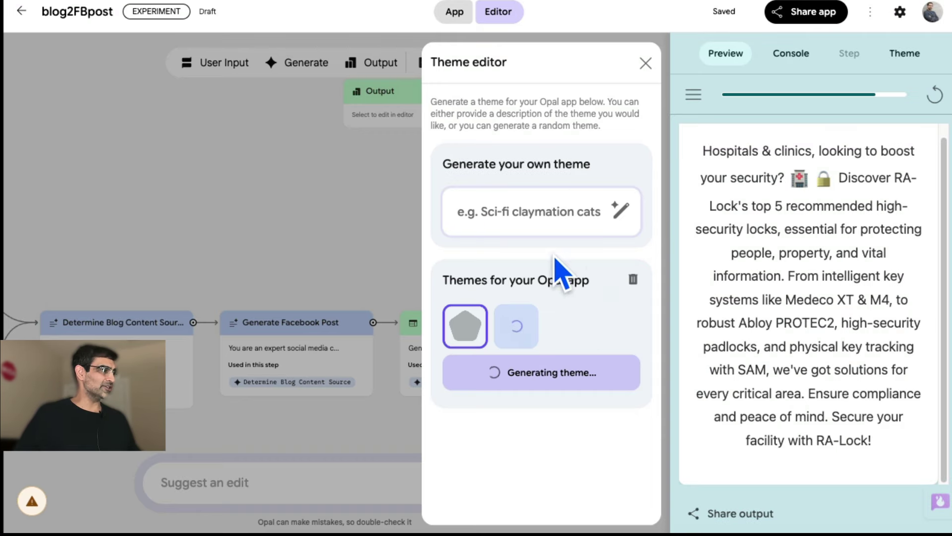
left_click(645, 63)
left_click(21, 15)
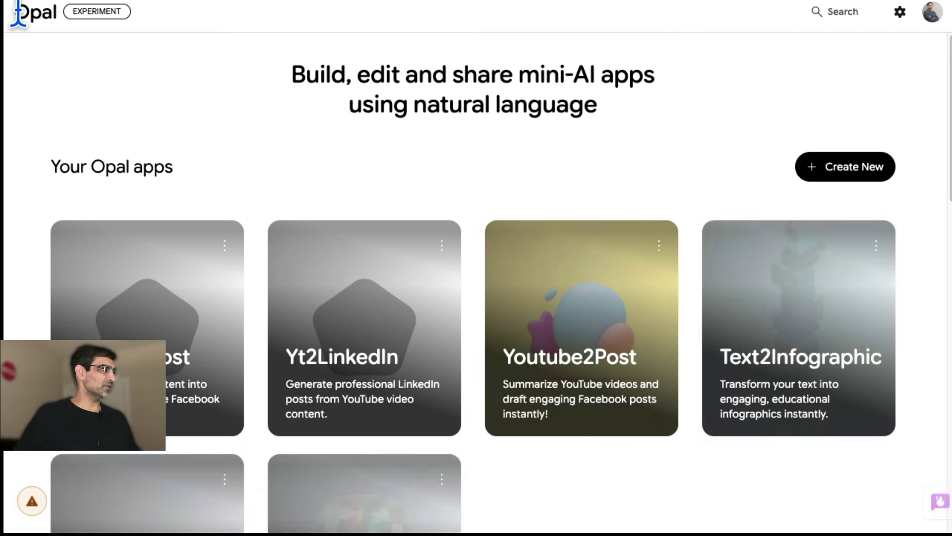
- Open the Text2Infographic app and examine its workflow from Input Text to Display Infographic
scroll(645, 387, "down", 3)
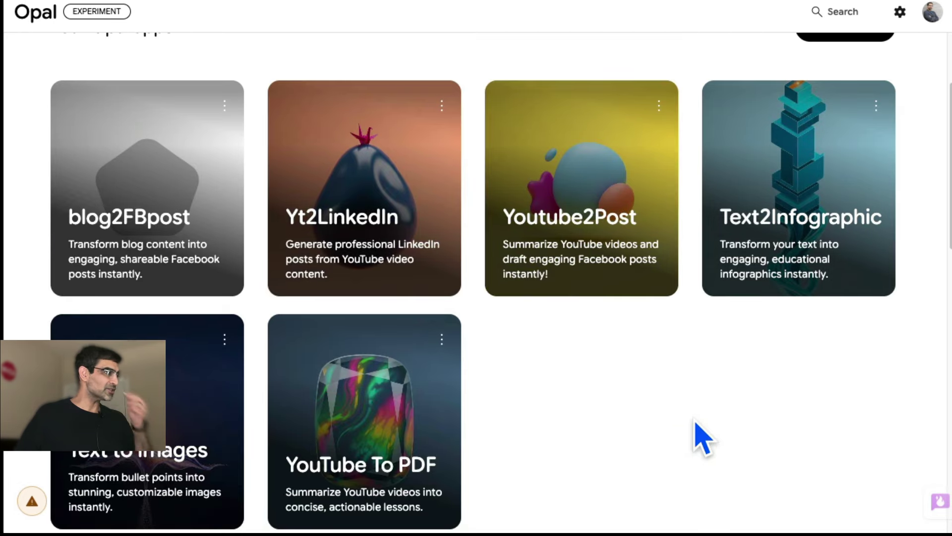
scroll(702, 438, "down", 2)
left_click(797, 132)
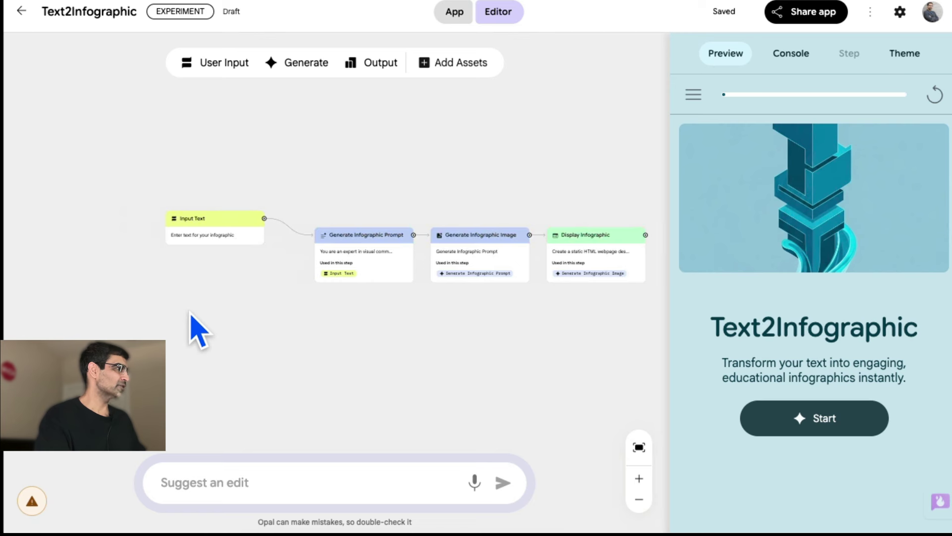
left_click(638, 479)
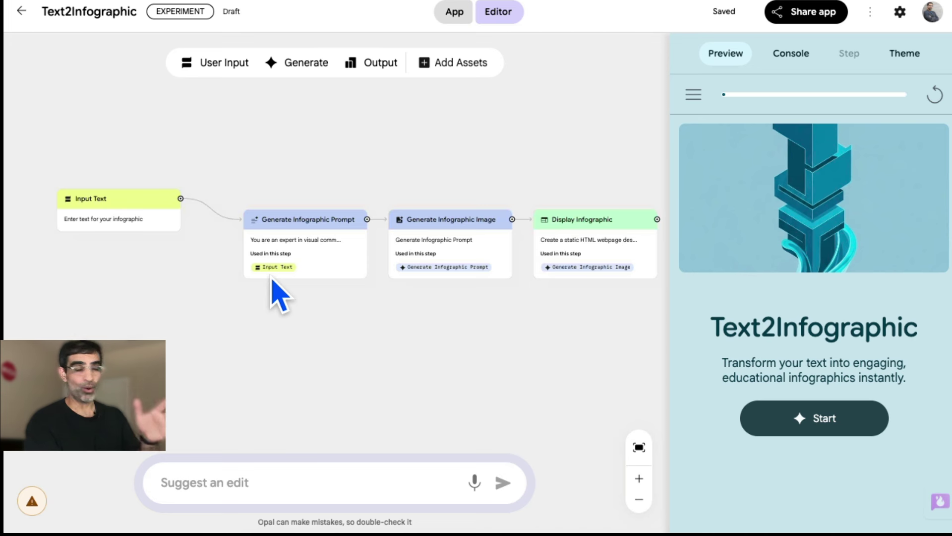
scroll(272, 278, "right", 3)
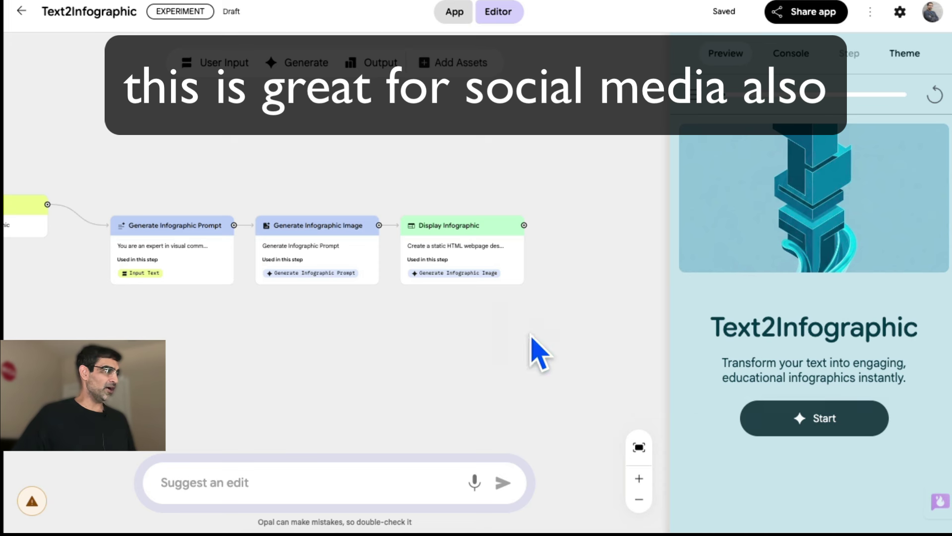
- Run Text2Infographic with the text "benefits of power nap" and view the generated infographic
left_click(854, 446)
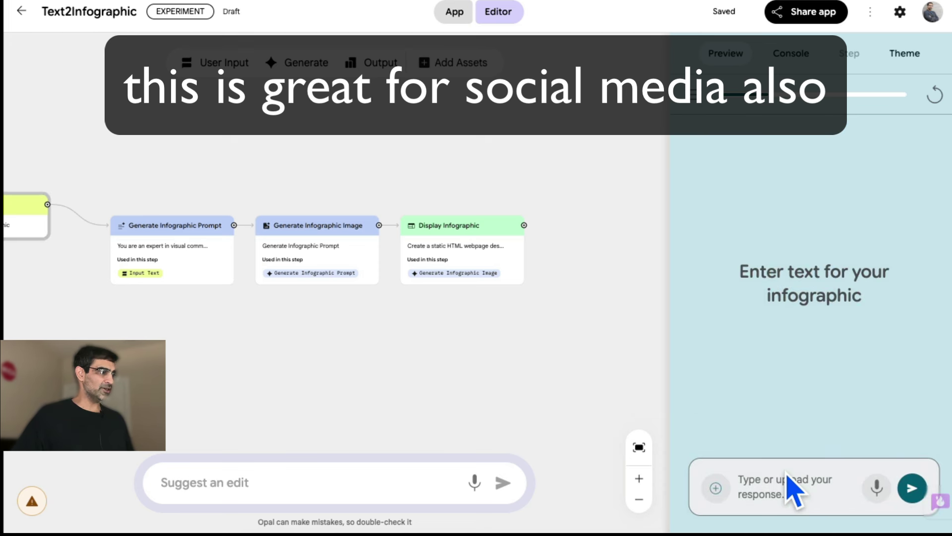
left_click(772, 481)
type("benefit")
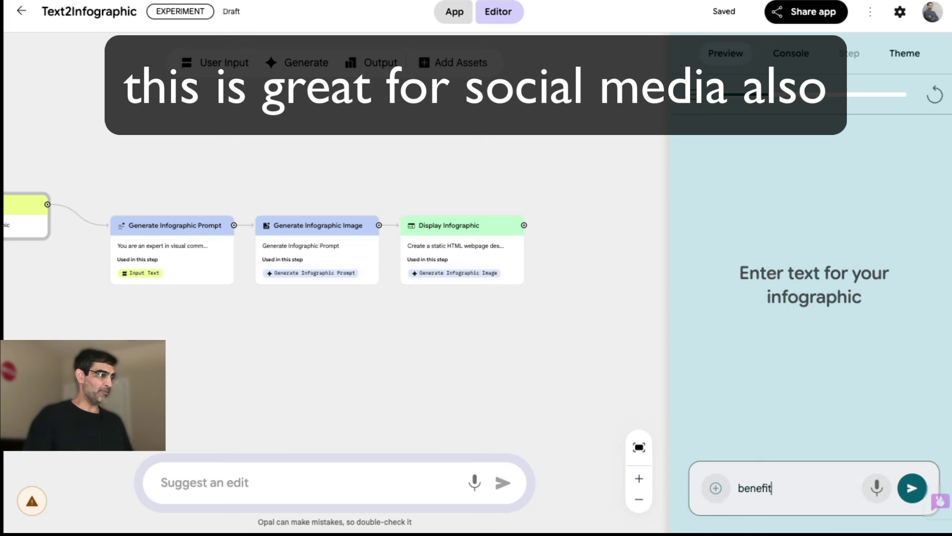
type("s of power nap")
key("Return")
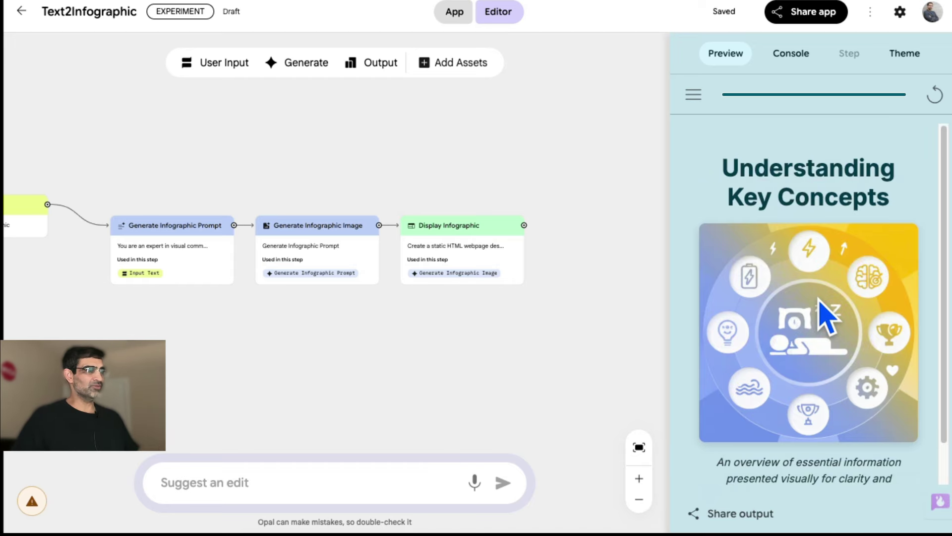
scroll(876, 361, "down", 1)
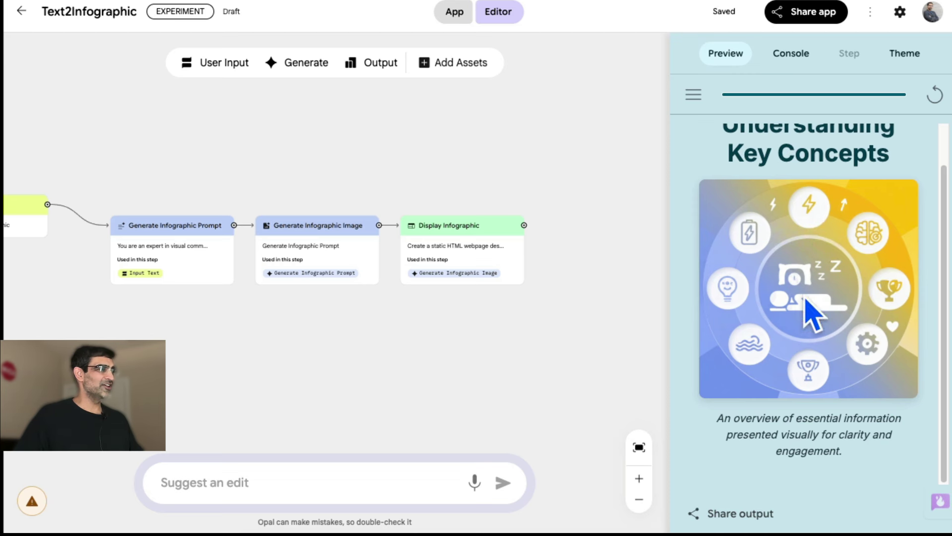
- Return to the Opal home page and open the Youtube2Post app
left_click(20, 10)
scroll(546, 367, "down", 6)
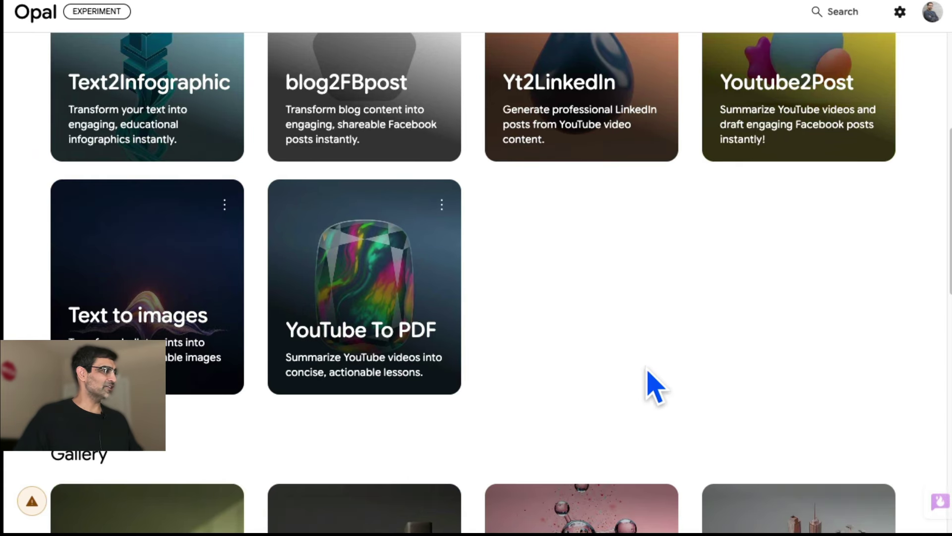
scroll(655, 384, "up", 2)
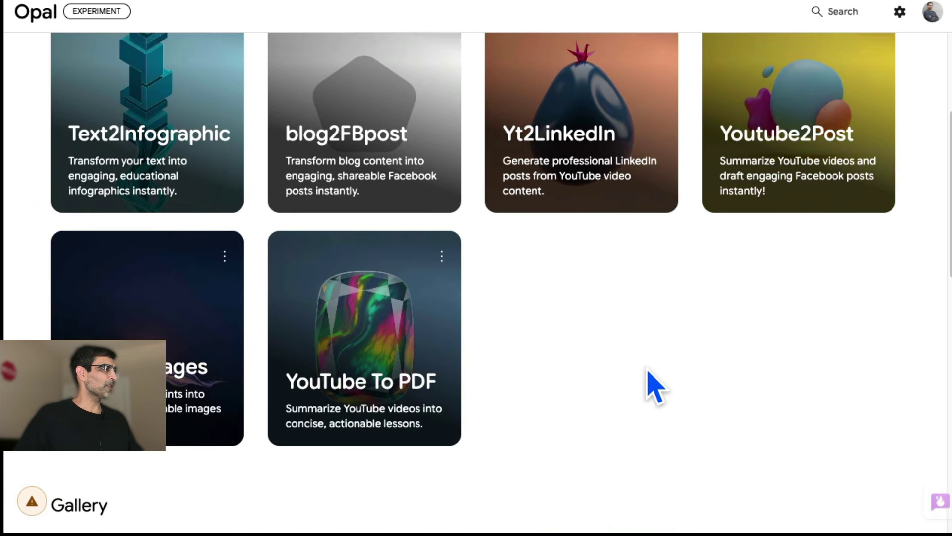
left_click(797, 182)
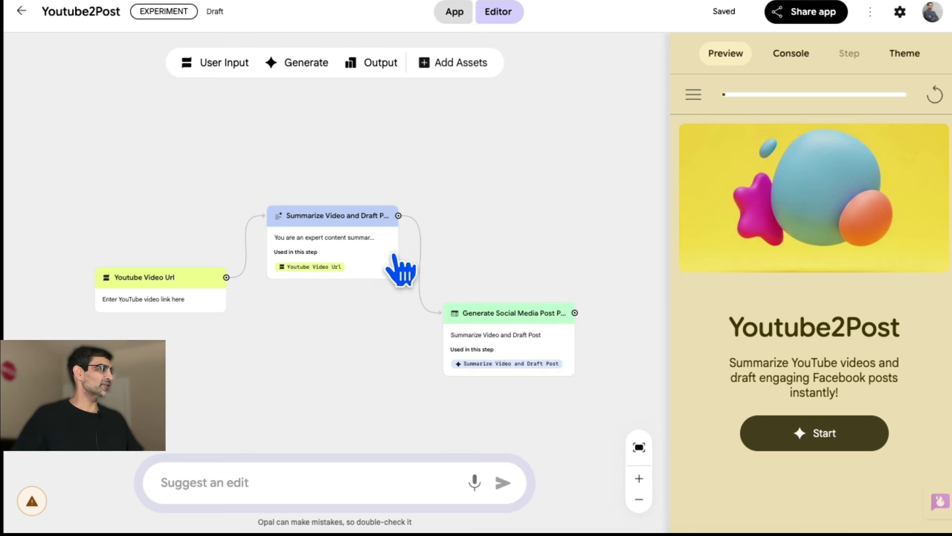
- Check the console and theme editor of Youtube2Post, and go back to the Opal home page
left_click(796, 57)
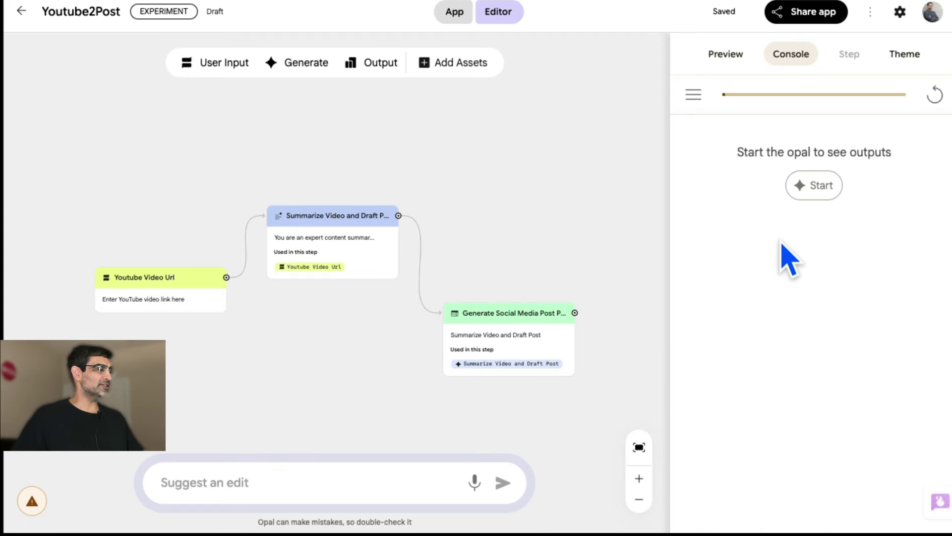
left_click(907, 55)
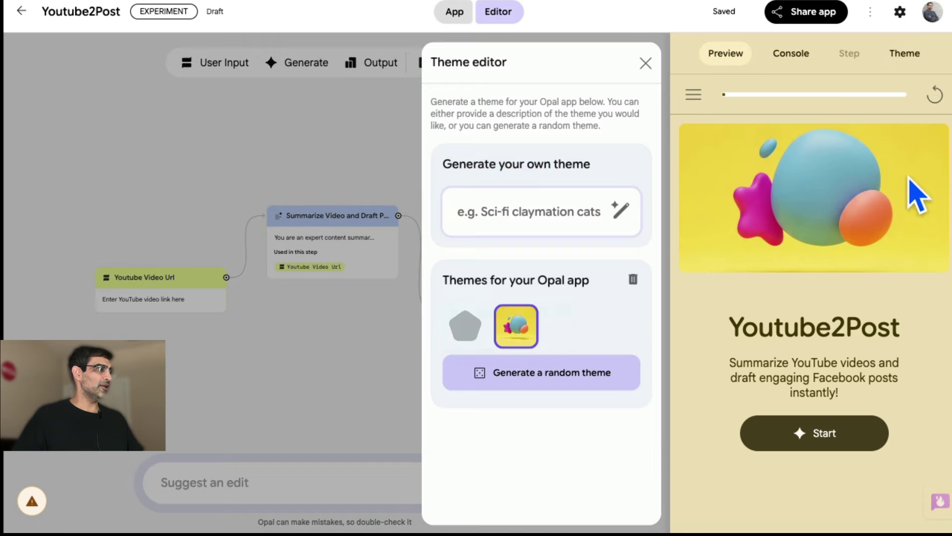
left_click(260, 122)
left_click(22, 12)
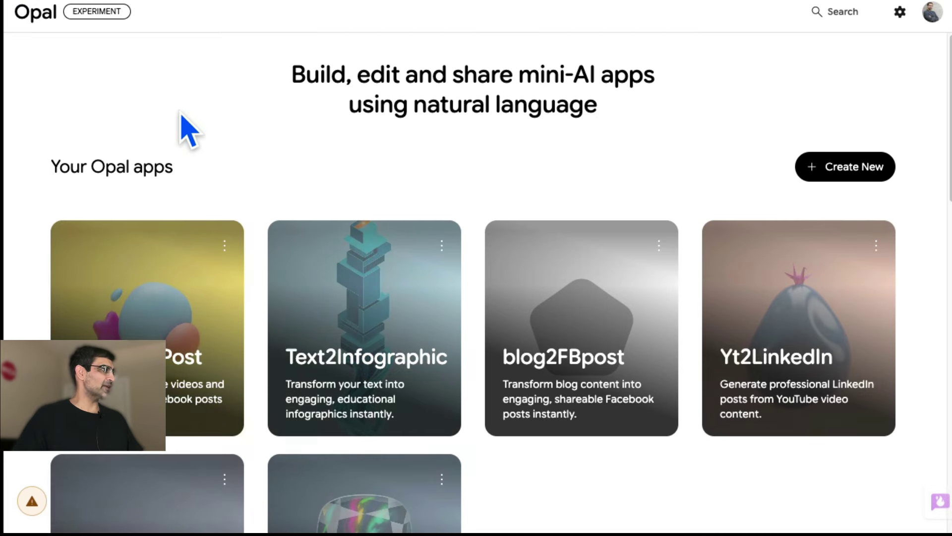
- Open the blog2FBpost app from the Opal home page and generate a random theme for it
scroll(312, 361, "down", 5)
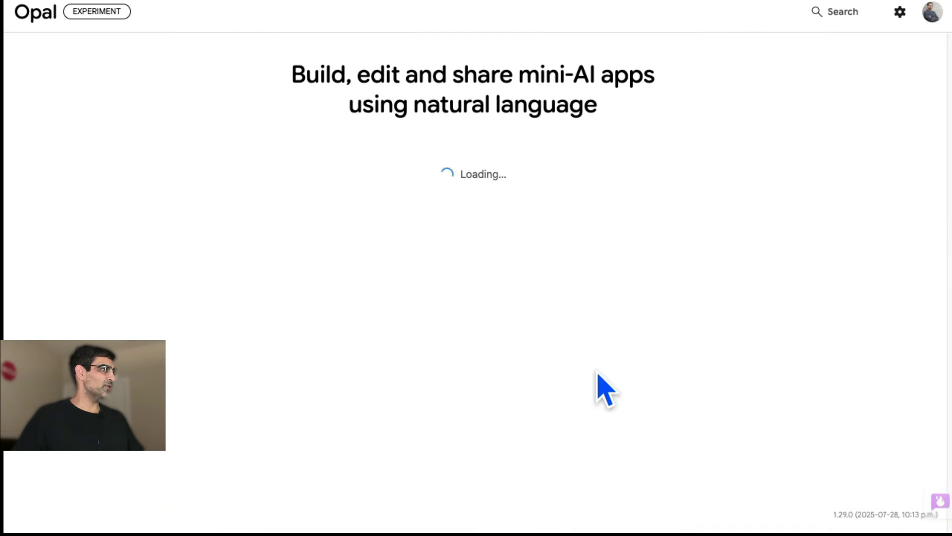
scroll(658, 436, "down", 3)
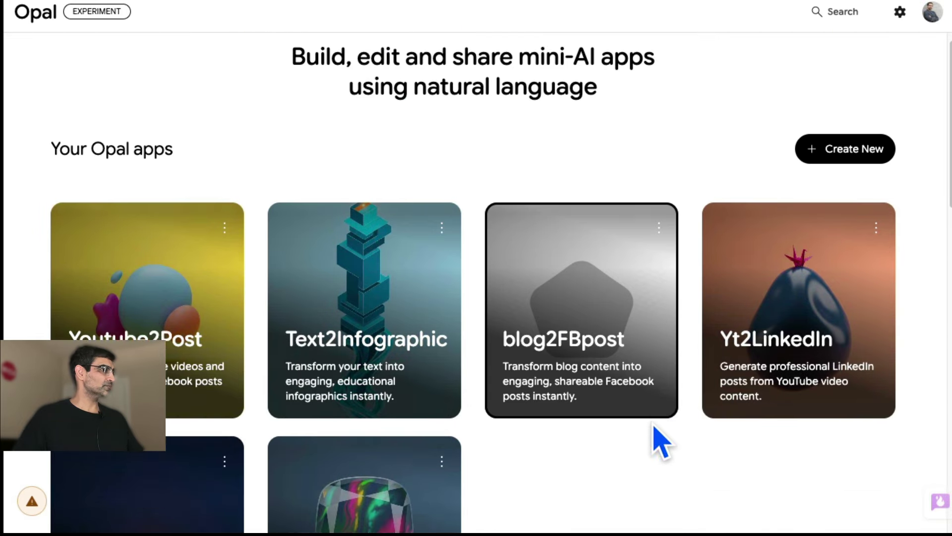
left_click(610, 255)
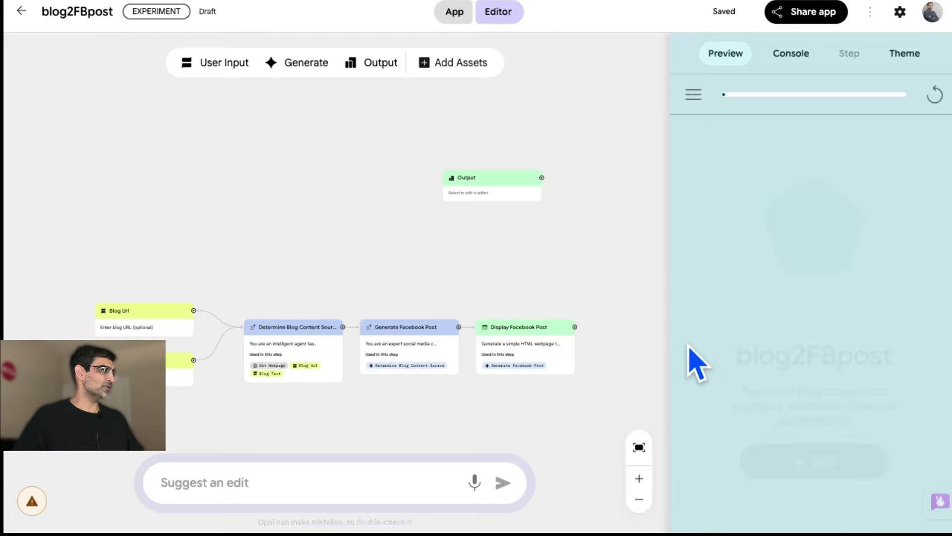
left_click(905, 54)
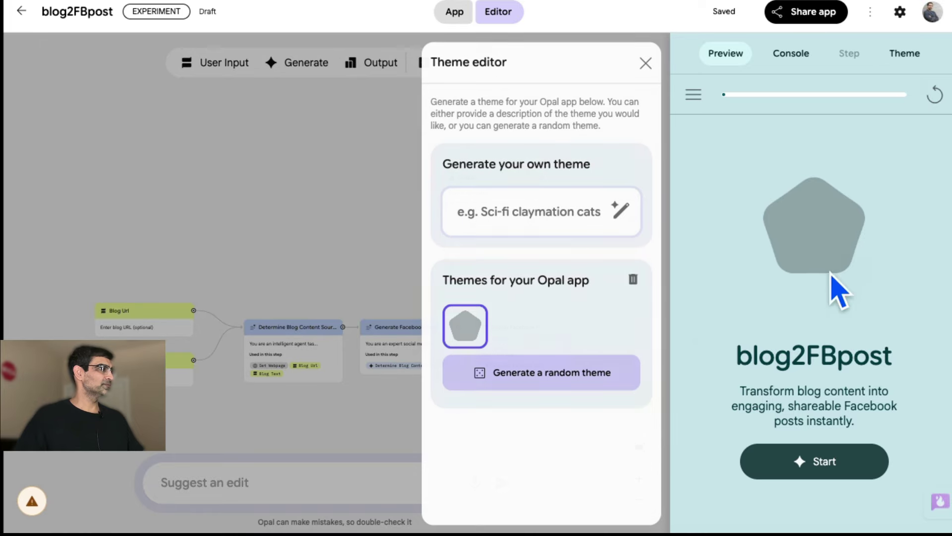
left_click(595, 372)
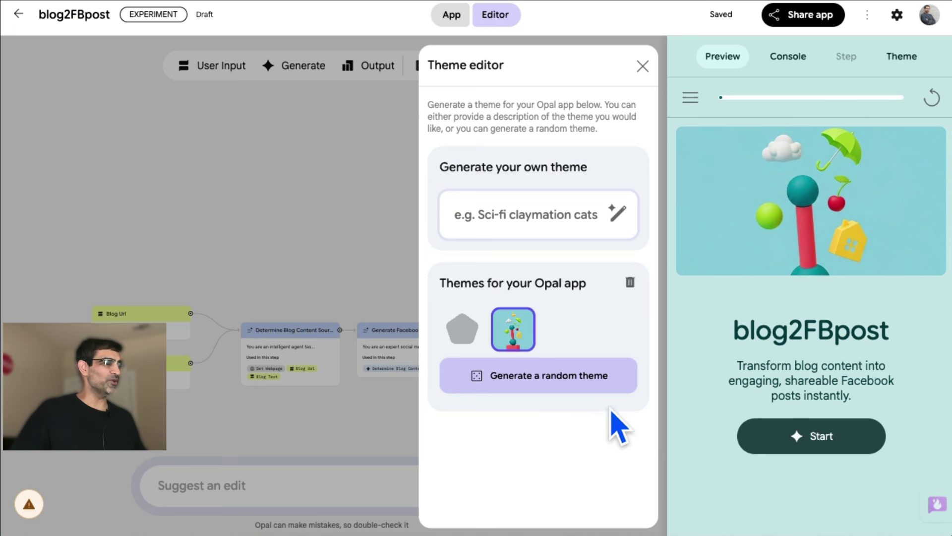
- Start blog2FBpost in the preview and compare its editor with the full-screen app view, ending in the app view
left_click(821, 435)
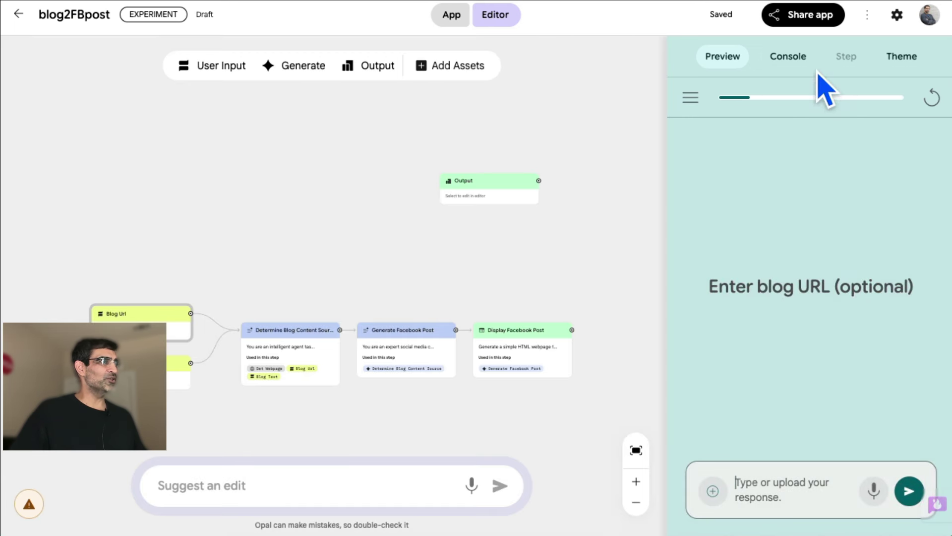
left_click(453, 16)
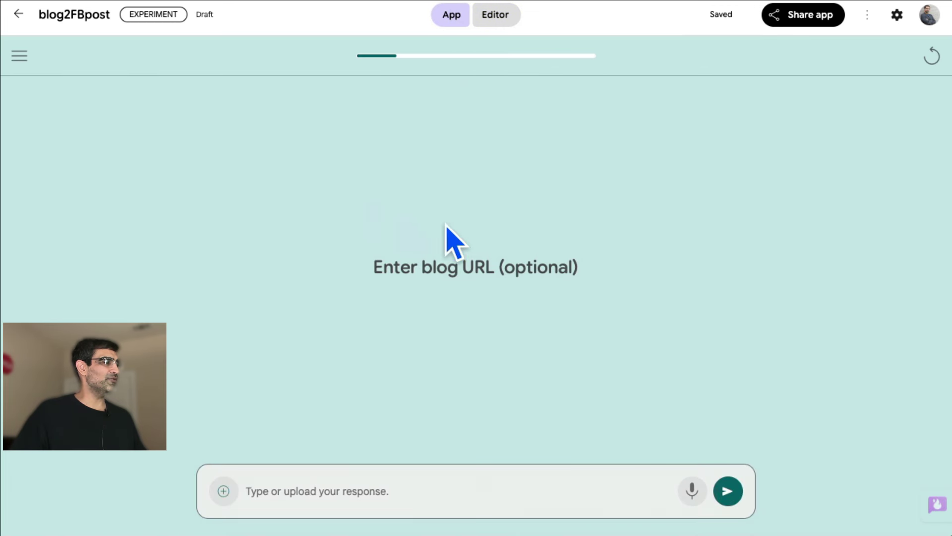
left_click(491, 16)
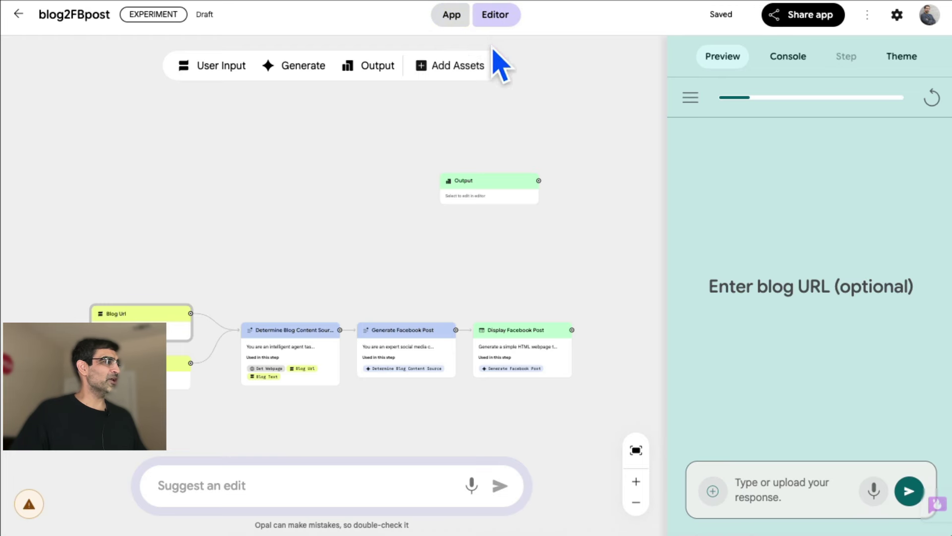
left_click(446, 17)
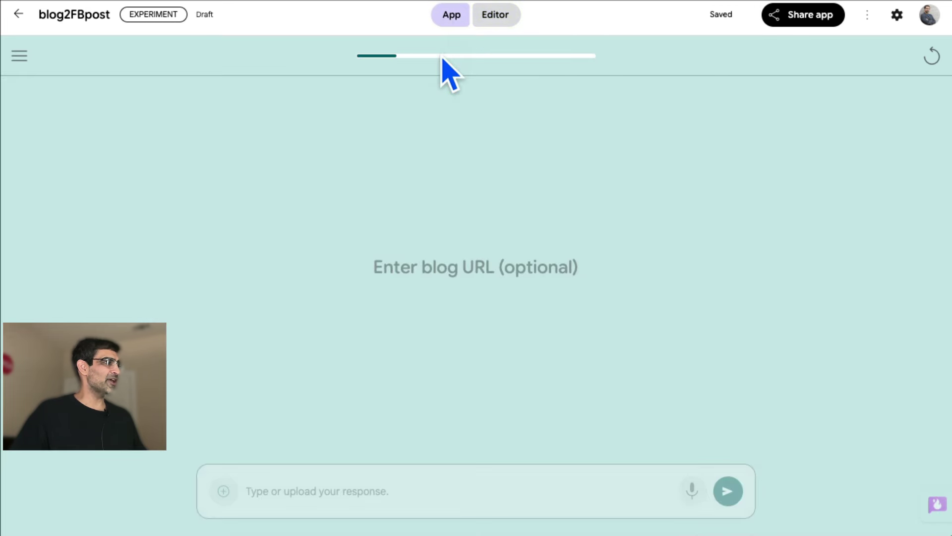